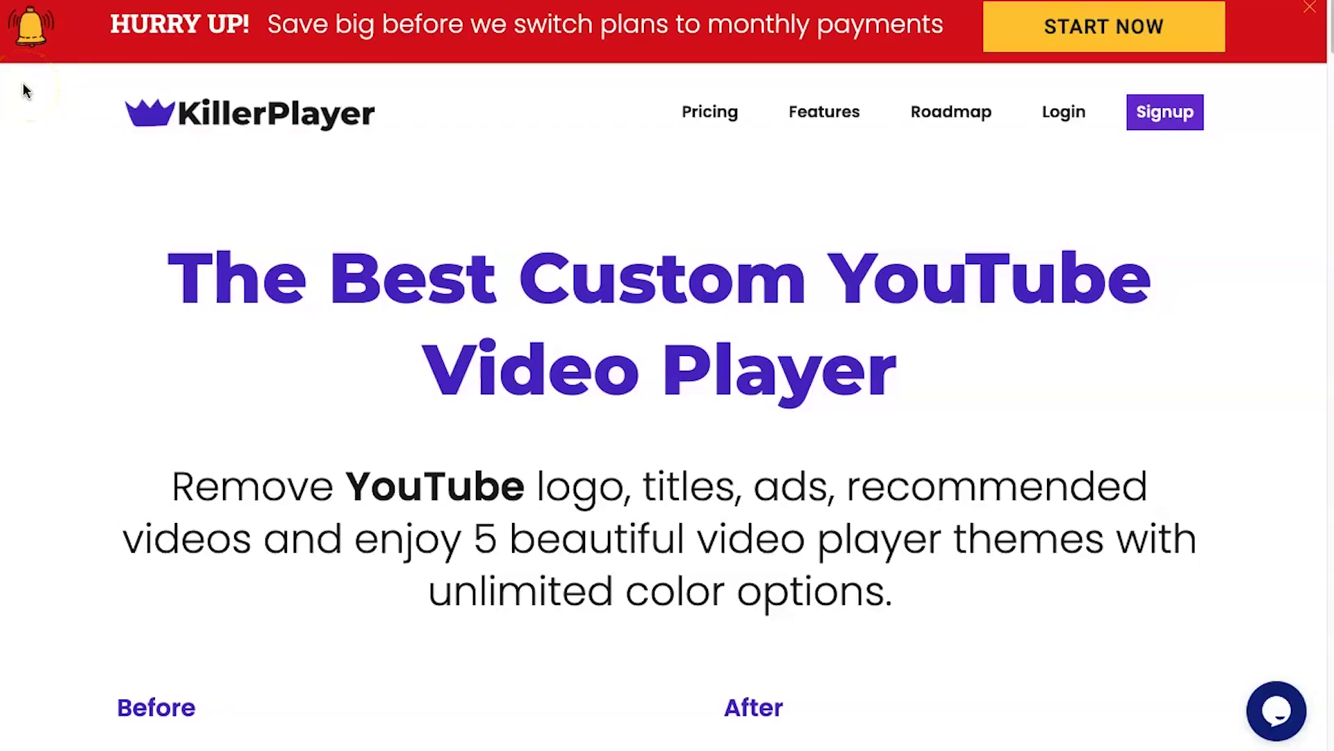
{"action": "scroll", "coordinate": [27, 92], "scroll_direction": "down", "scroll_amount": 1}
{"action": "scroll", "coordinate": [26, 92], "scroll_direction": "down", "scroll_amount": 1}
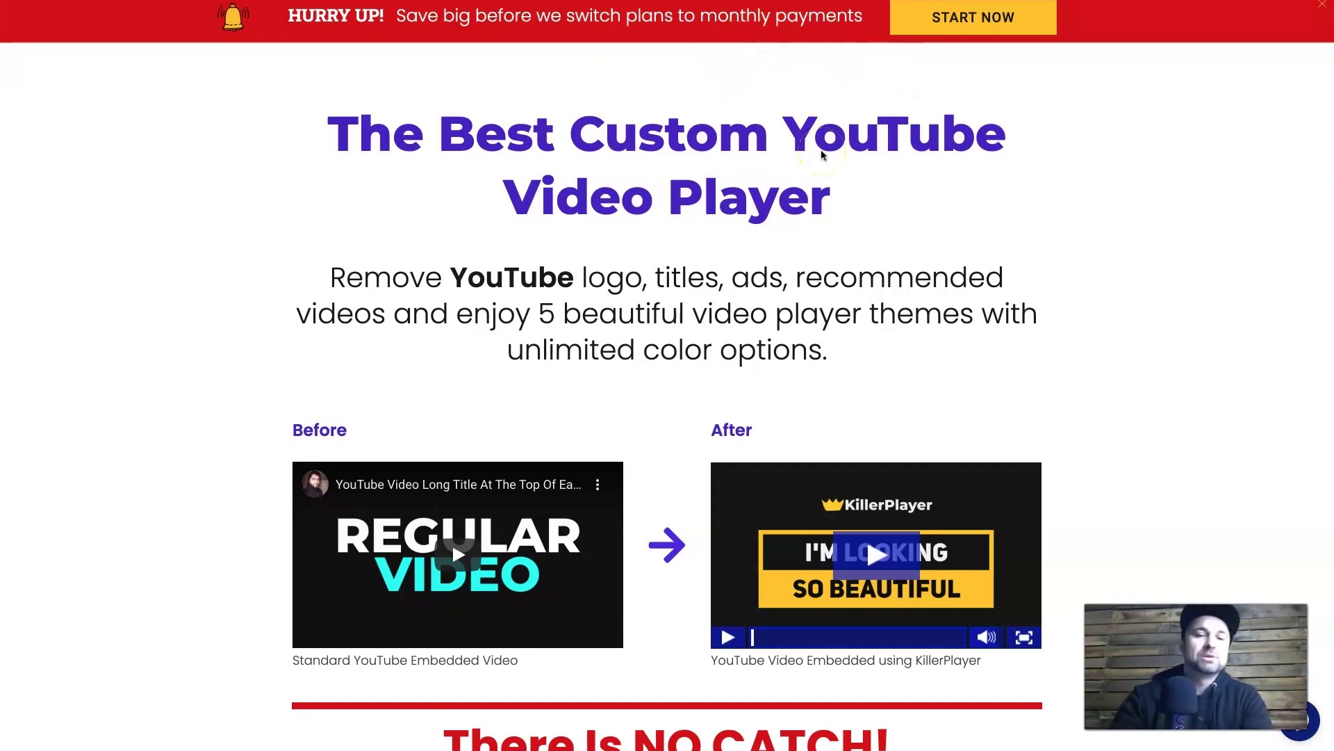
{"action": "scroll", "coordinate": [735, 349], "scroll_direction": "down", "scroll_amount": 2}
{"action": "scroll", "coordinate": [735, 348], "scroll_direction": "down", "scroll_amount": 2}
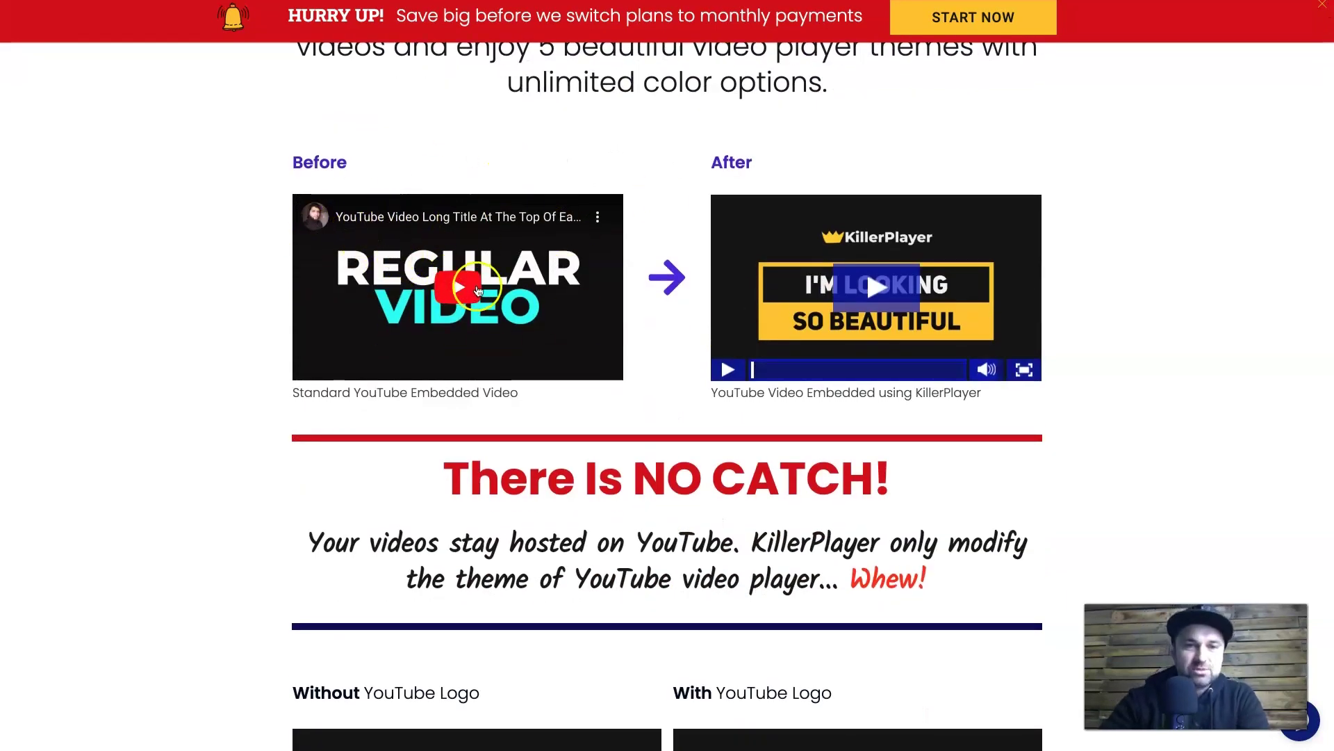
- Mute audio, play and pause the Before YouTube example, then browse the homepage features
{"action": "key", "text": "XF86AudioMute"}
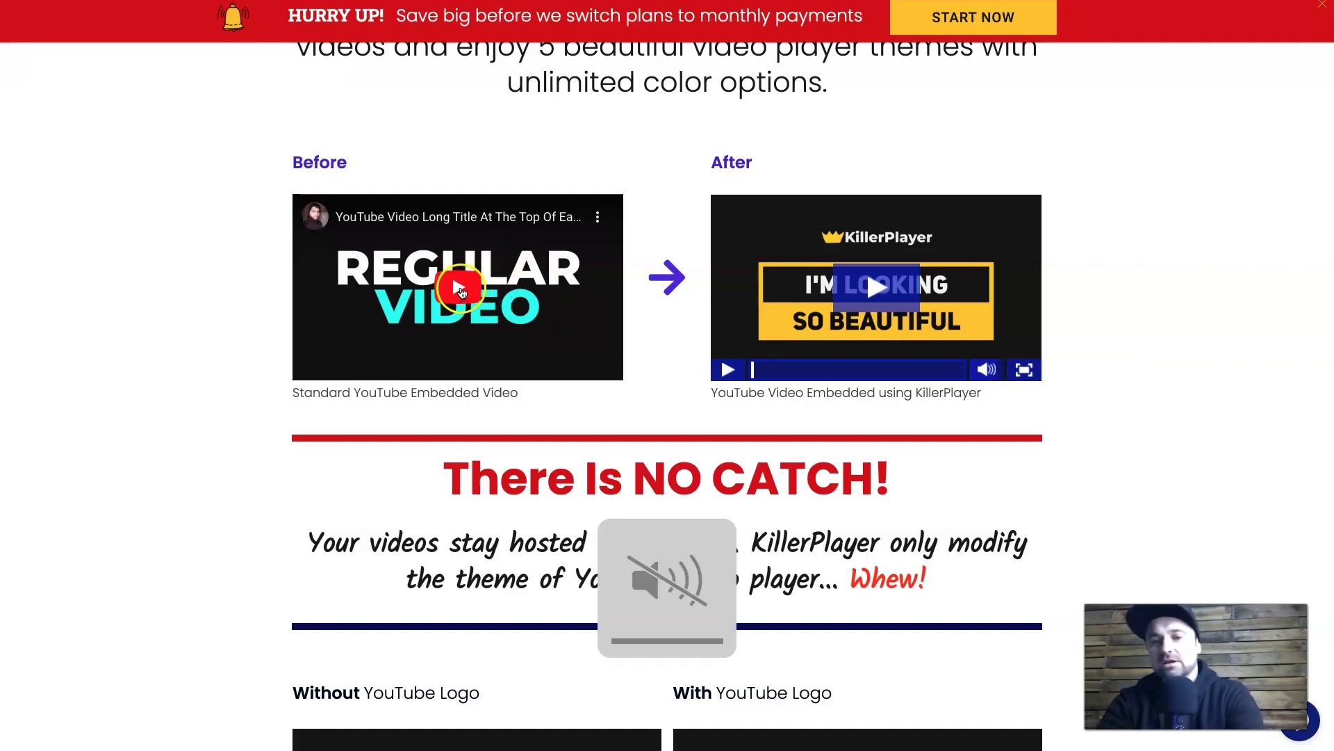
{"action": "left_click", "coordinate": [461, 290]}
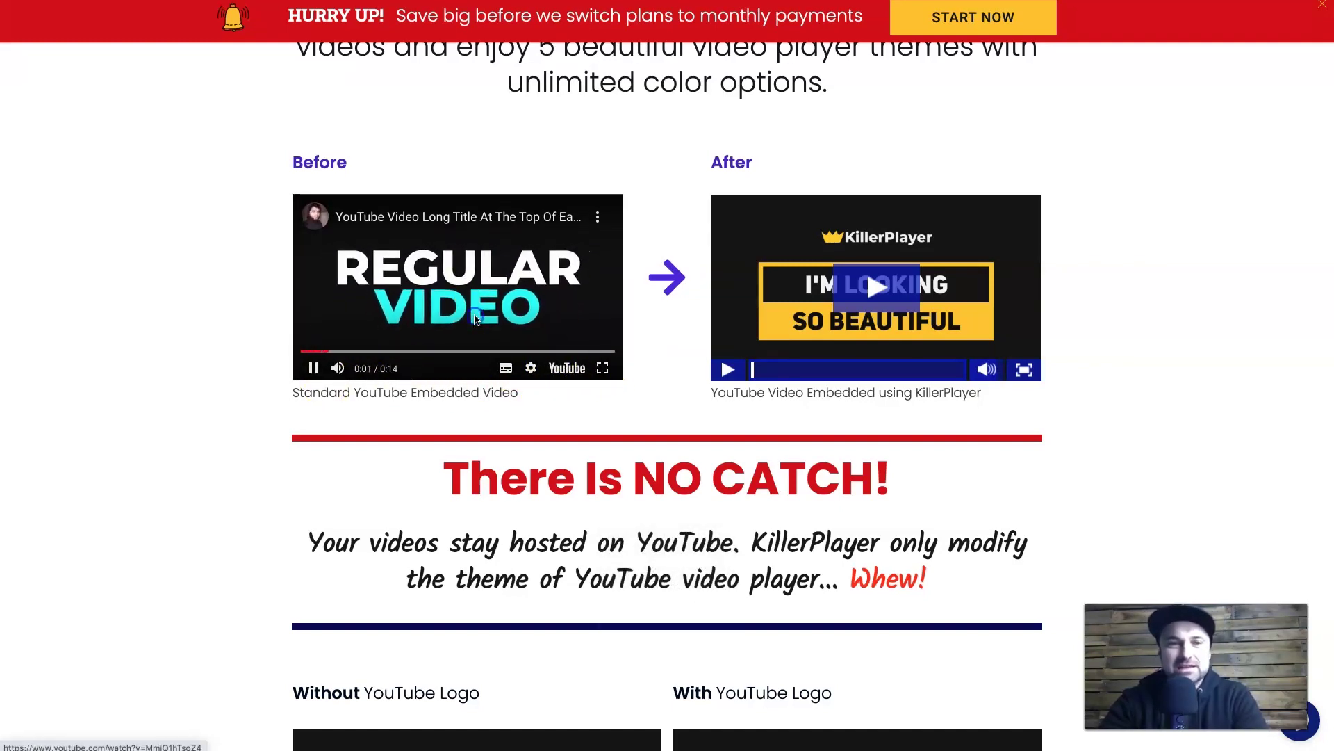
{"action": "left_click", "coordinate": [337, 335]}
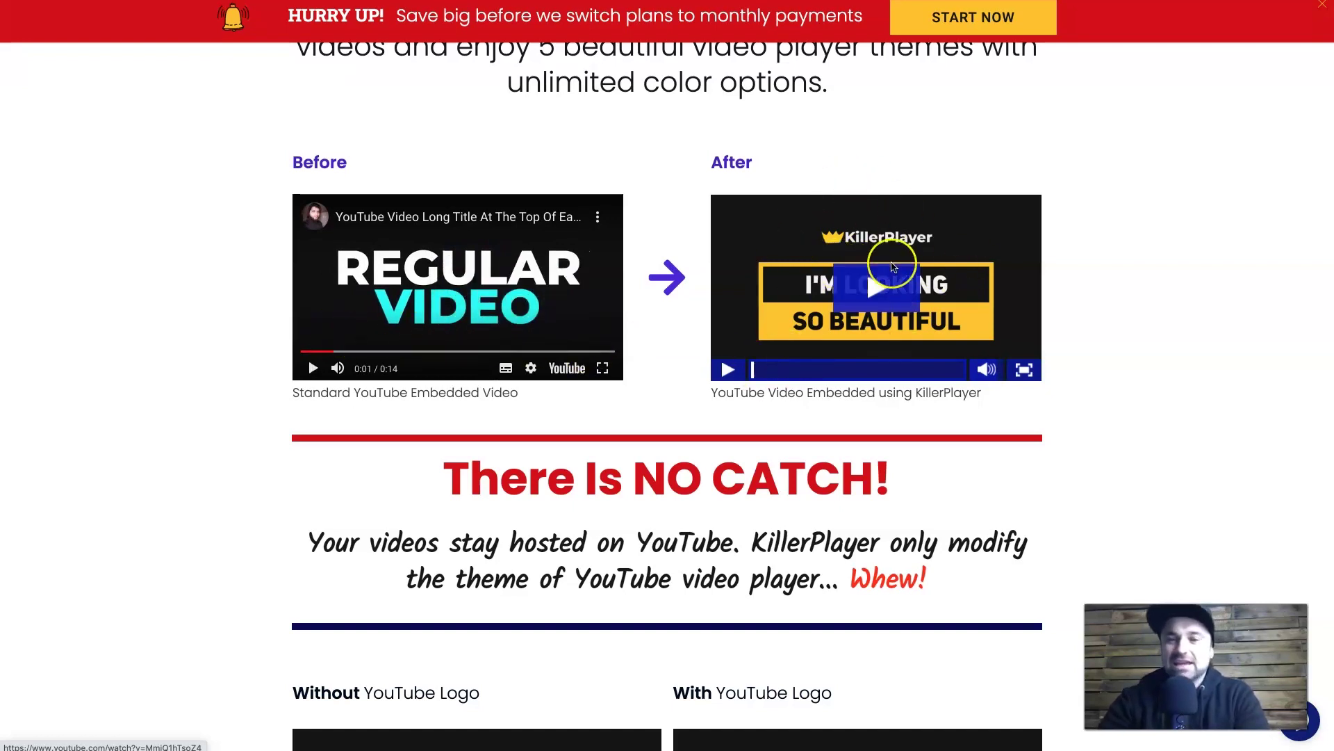
{"action": "left_click", "coordinate": [847, 276]}
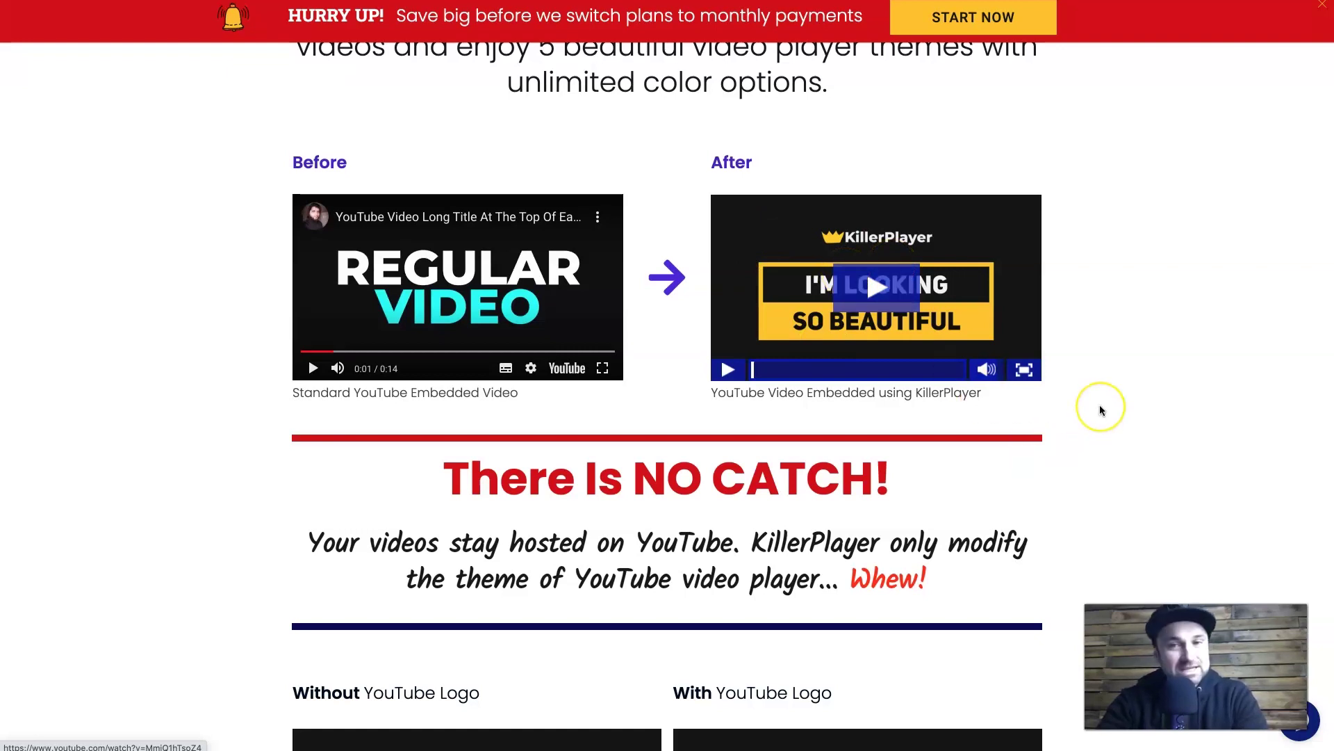
{"action": "scroll", "coordinate": [1100, 410], "scroll_direction": "down", "scroll_amount": 5}
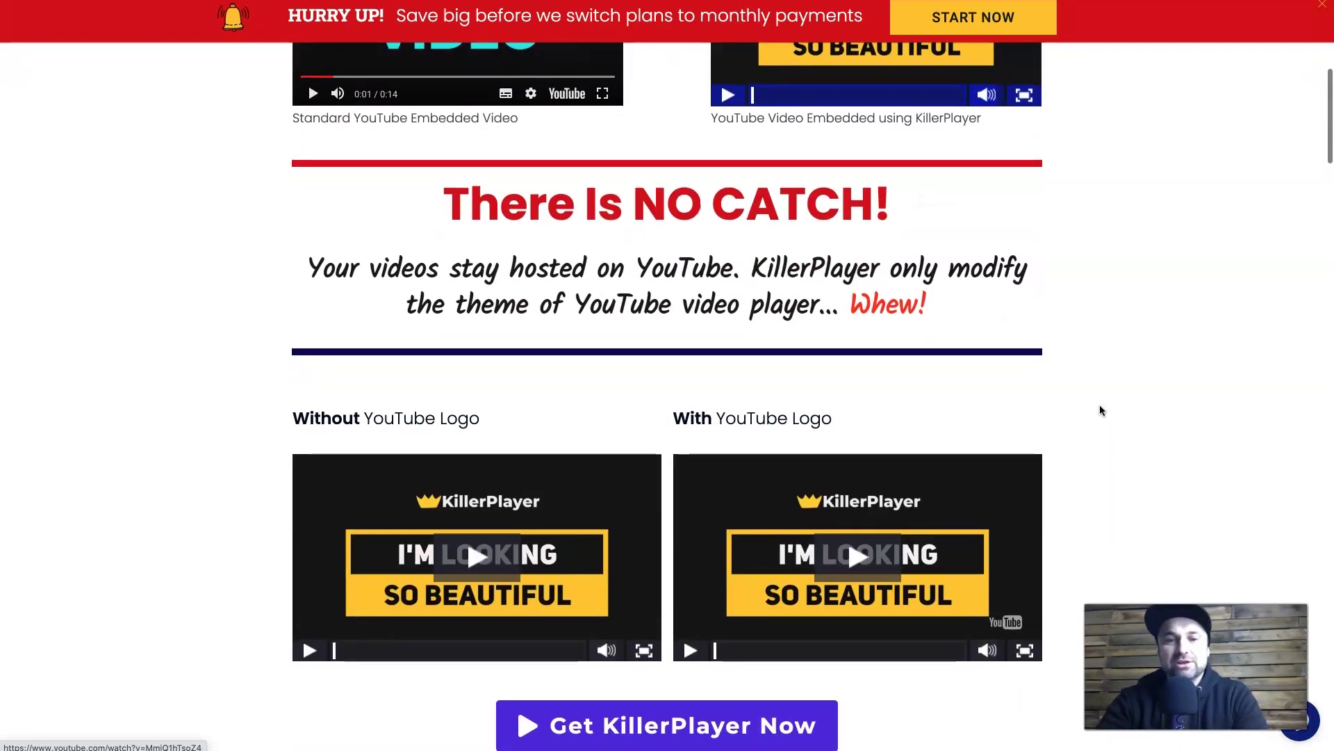
{"action": "scroll", "coordinate": [1100, 410], "scroll_direction": "down", "scroll_amount": 5}
{"action": "scroll", "coordinate": [1100, 409], "scroll_direction": "down", "scroll_amount": 4}
{"action": "scroll", "coordinate": [1100, 410], "scroll_direction": "down", "scroll_amount": 4}
{"action": "scroll", "coordinate": [1100, 410], "scroll_direction": "down", "scroll_amount": 2}
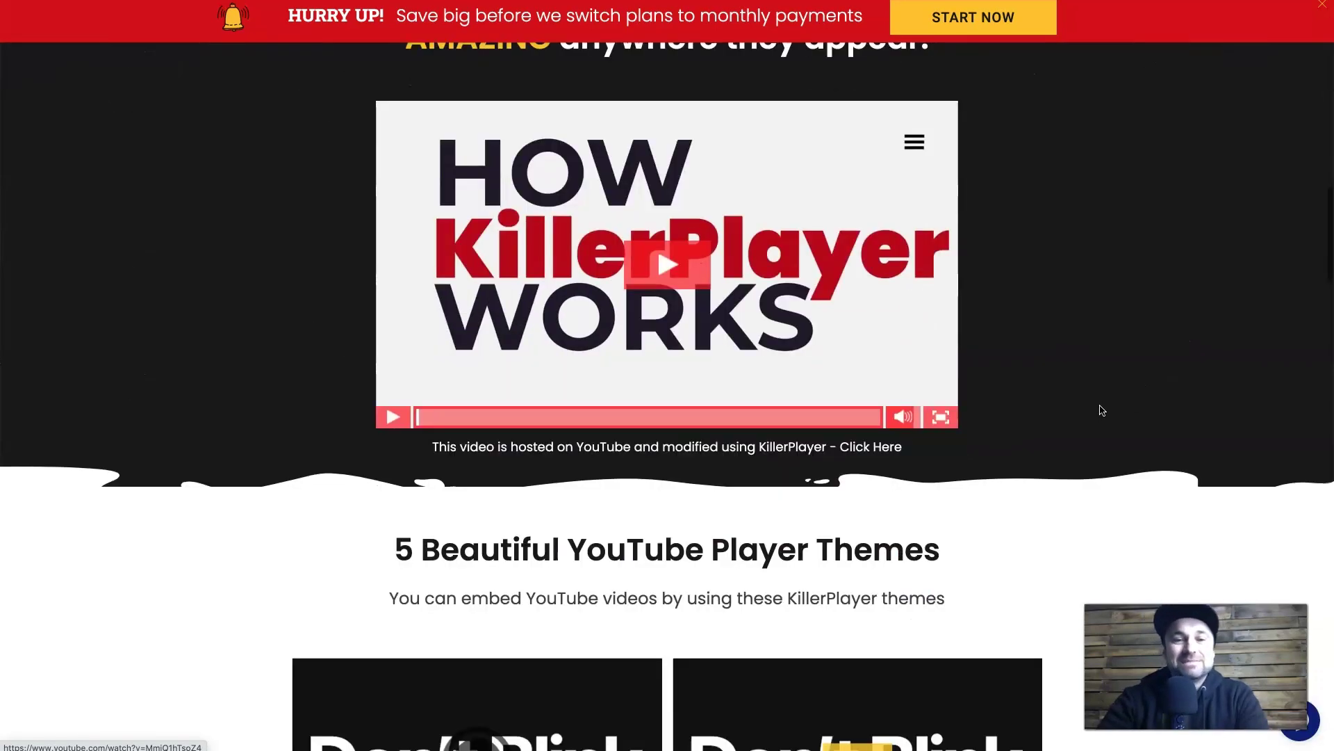
{"action": "scroll", "coordinate": [1100, 410], "scroll_direction": "down", "scroll_amount": 2}
{"action": "scroll", "coordinate": [1100, 410], "scroll_direction": "down", "scroll_amount": 1}
{"action": "scroll", "coordinate": [1100, 409], "scroll_direction": "down", "scroll_amount": 1}
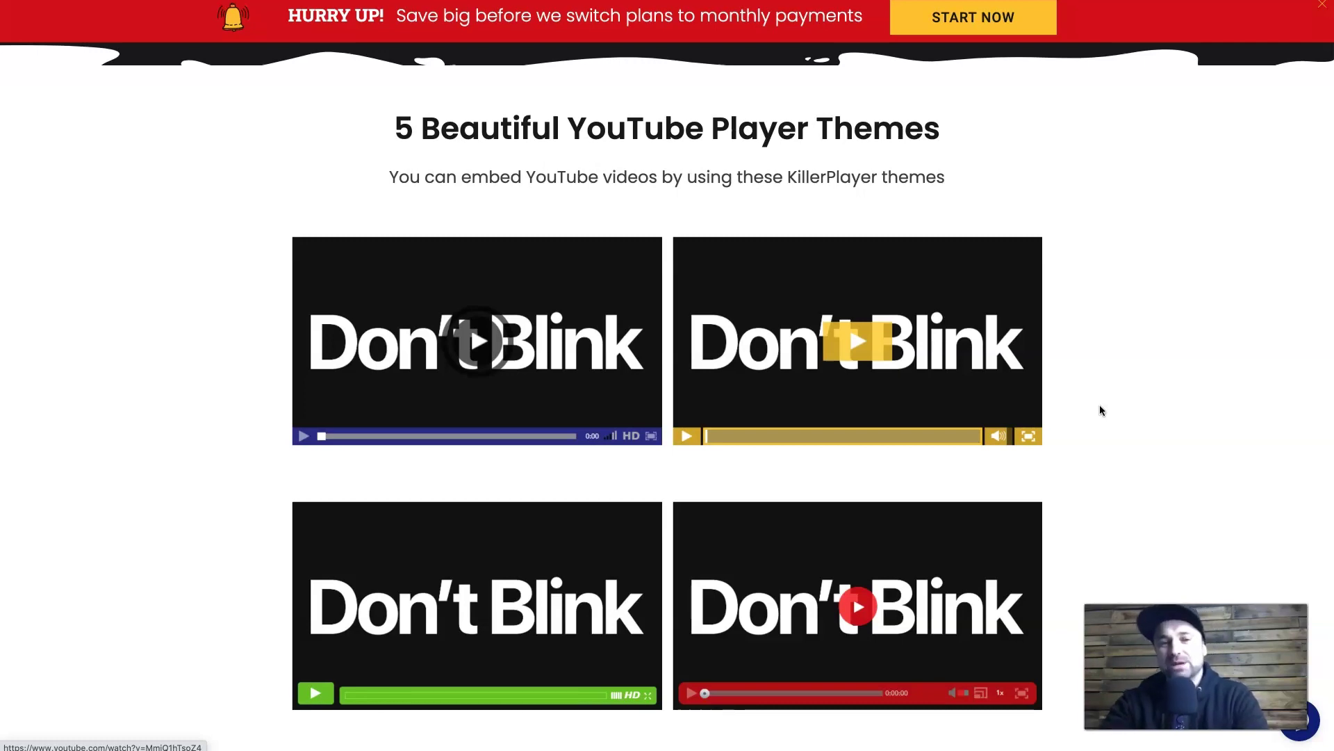
{"action": "scroll", "coordinate": [1100, 410], "scroll_direction": "down", "scroll_amount": 5}
{"action": "scroll", "coordinate": [1099, 410], "scroll_direction": "down", "scroll_amount": 5}
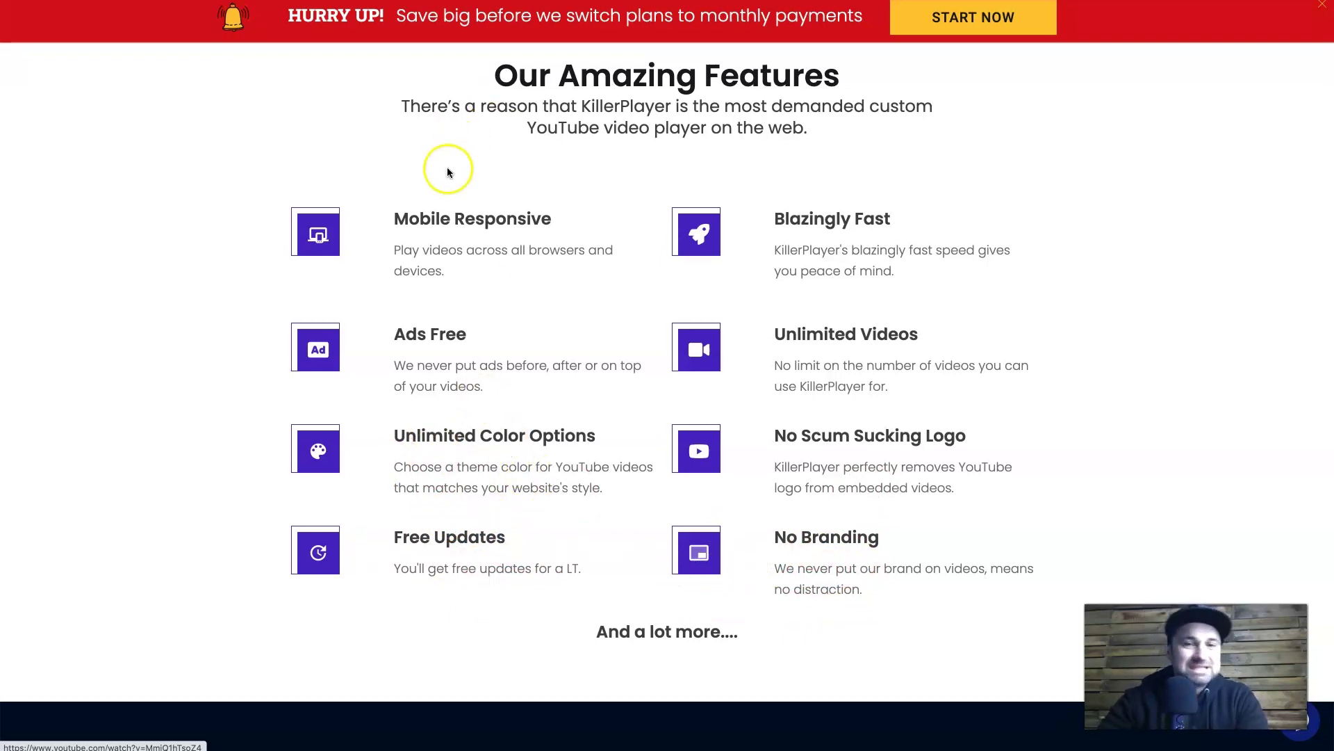
{"action": "scroll", "coordinate": [759, 553], "scroll_direction": "down", "scroll_amount": 2}
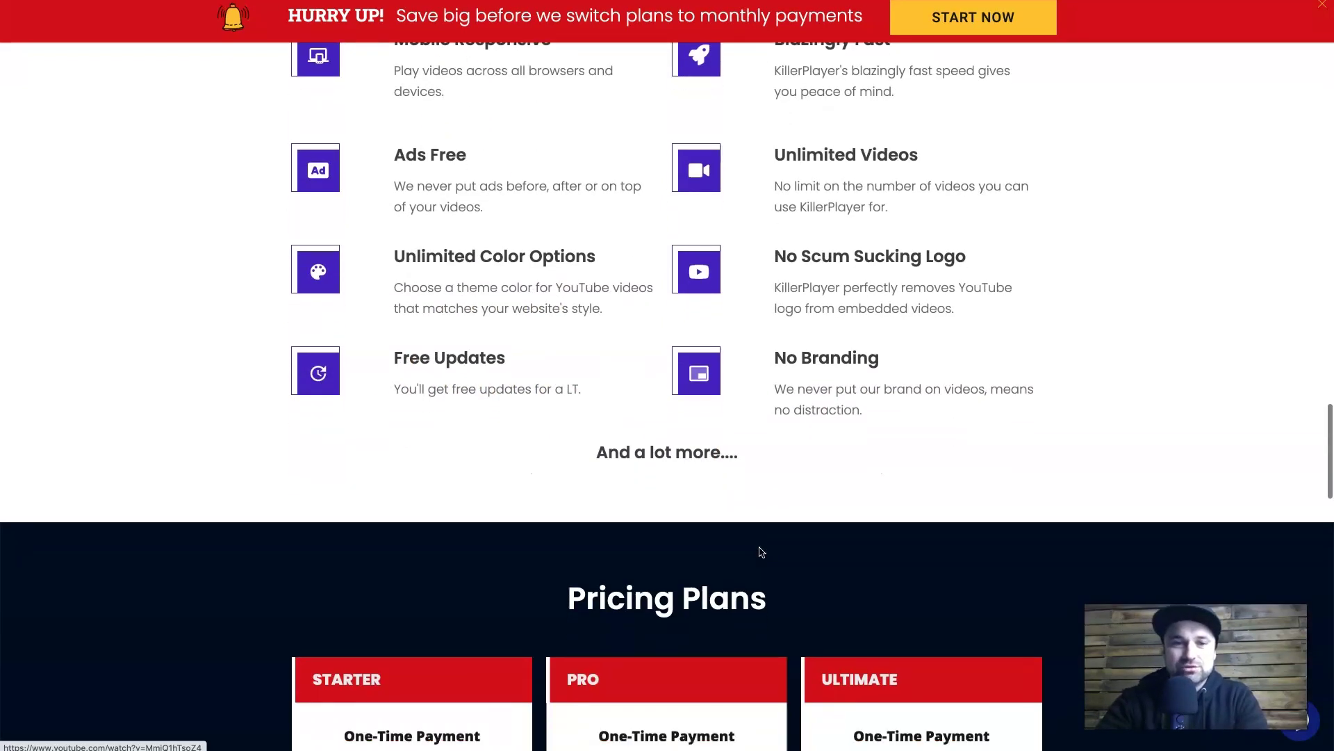
{"action": "scroll", "coordinate": [759, 553], "scroll_direction": "down", "scroll_amount": 5}
{"action": "scroll", "coordinate": [759, 551], "scroll_direction": "up", "scroll_amount": 1}
{"action": "scroll", "coordinate": [594, 452], "scroll_direction": "down", "scroll_amount": 1}
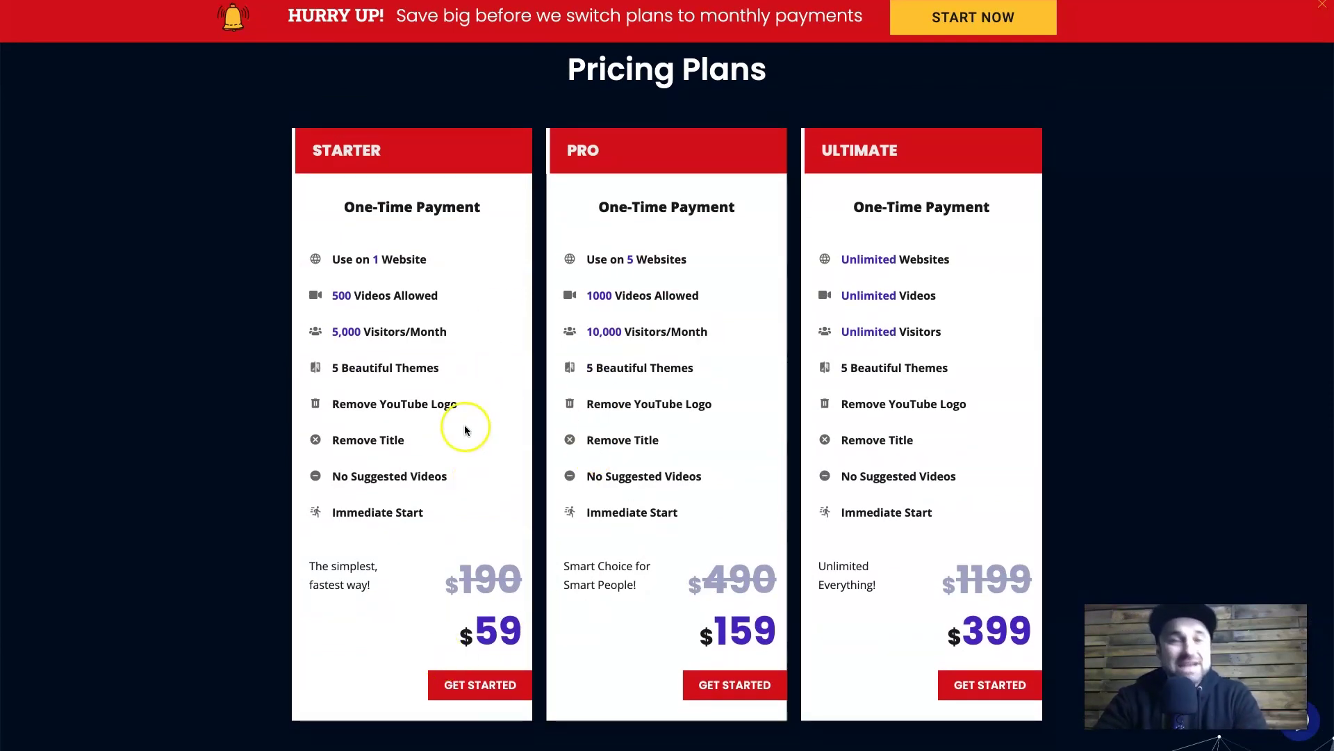
{"action": "left_click_drag", "start_coordinate": [332, 260], "coordinate": [413, 260]}
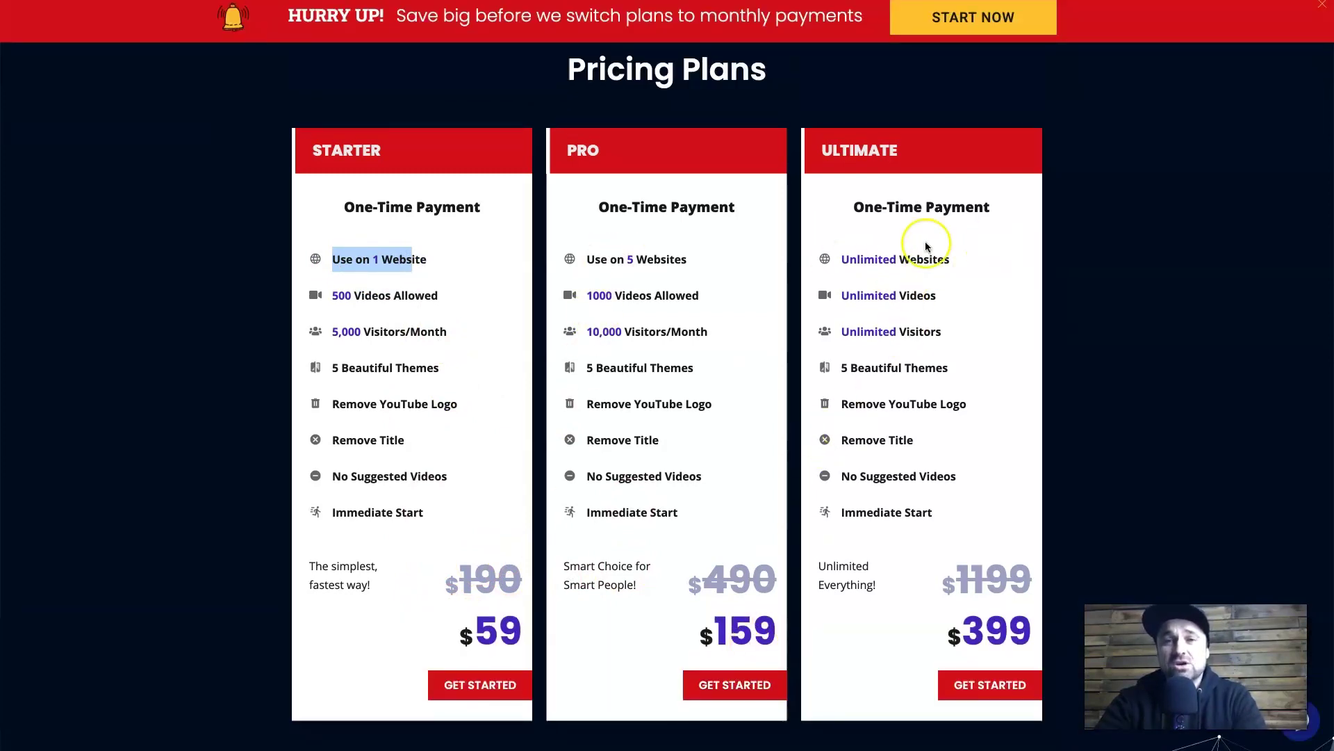
{"action": "left_click_drag", "start_coordinate": [964, 632], "coordinate": [1023, 633]}
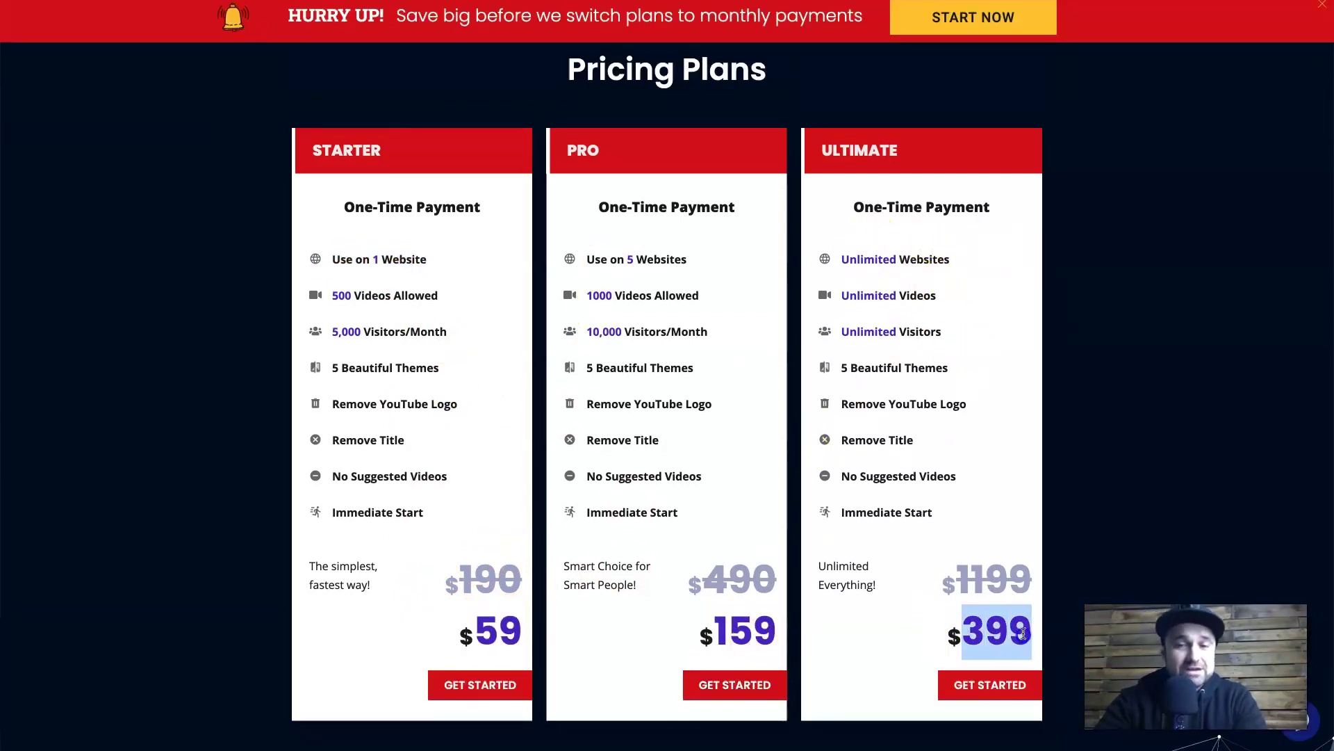
{"action": "left_click", "coordinate": [964, 332]}
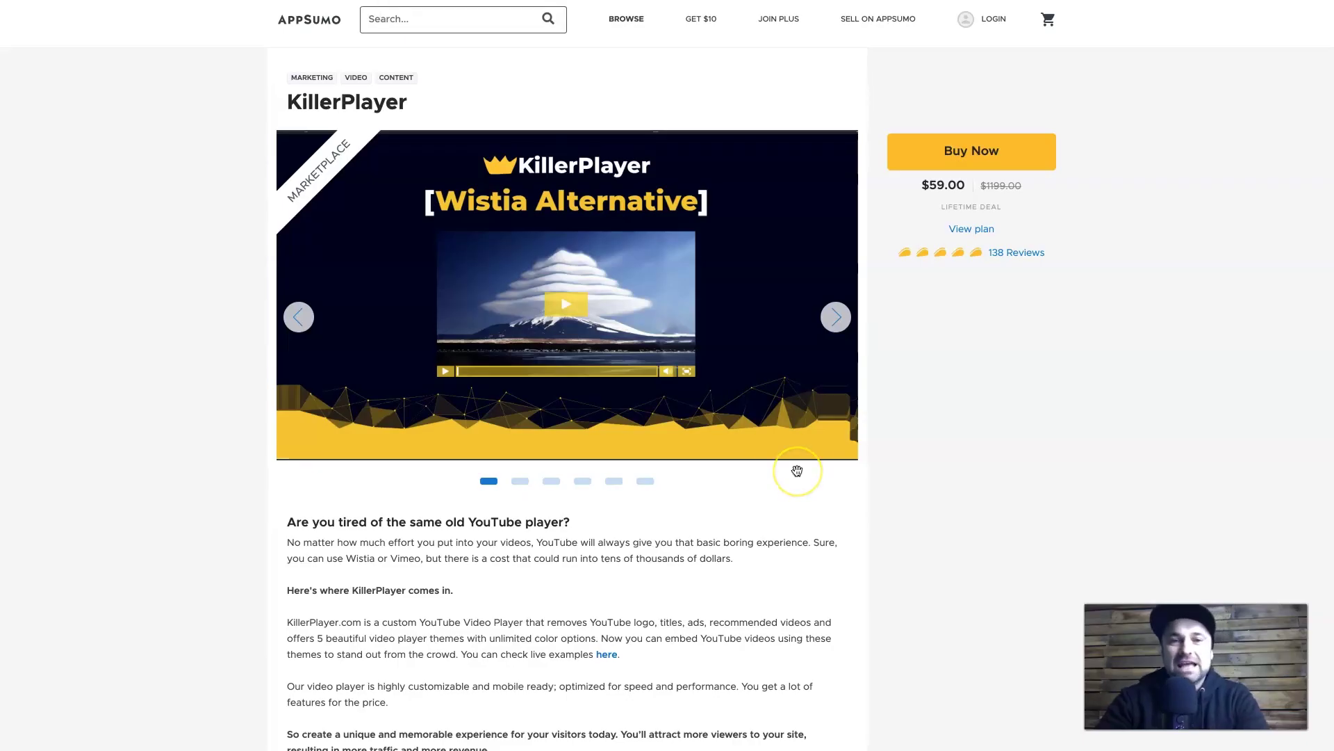
{"action": "scroll", "coordinate": [418, 364], "scroll_direction": "down", "scroll_amount": 2}
{"action": "scroll", "coordinate": [420, 369], "scroll_direction": "down", "scroll_amount": 15}
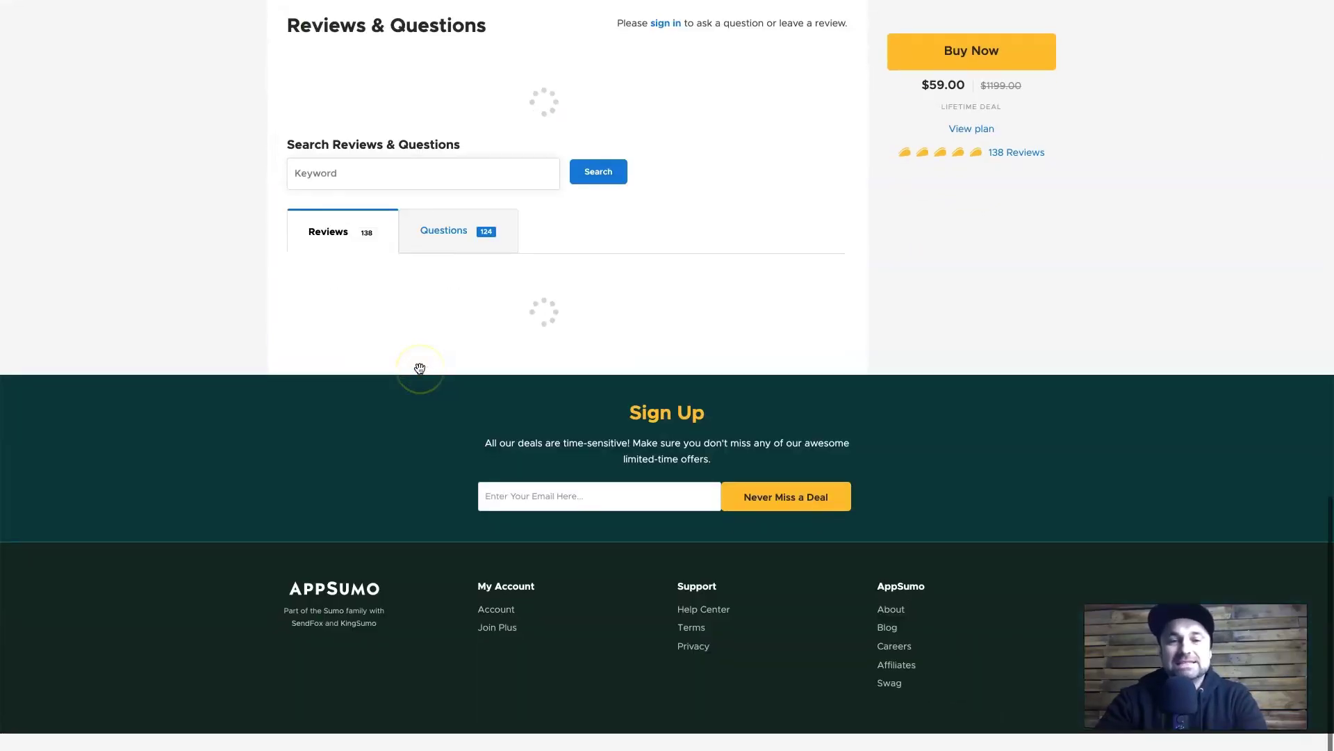
{"action": "scroll", "coordinate": [419, 367], "scroll_direction": "up", "scroll_amount": 3}
{"action": "scroll", "coordinate": [417, 370], "scroll_direction": "up", "scroll_amount": 2}
{"action": "scroll", "coordinate": [365, 354], "scroll_direction": "up", "scroll_amount": 2}
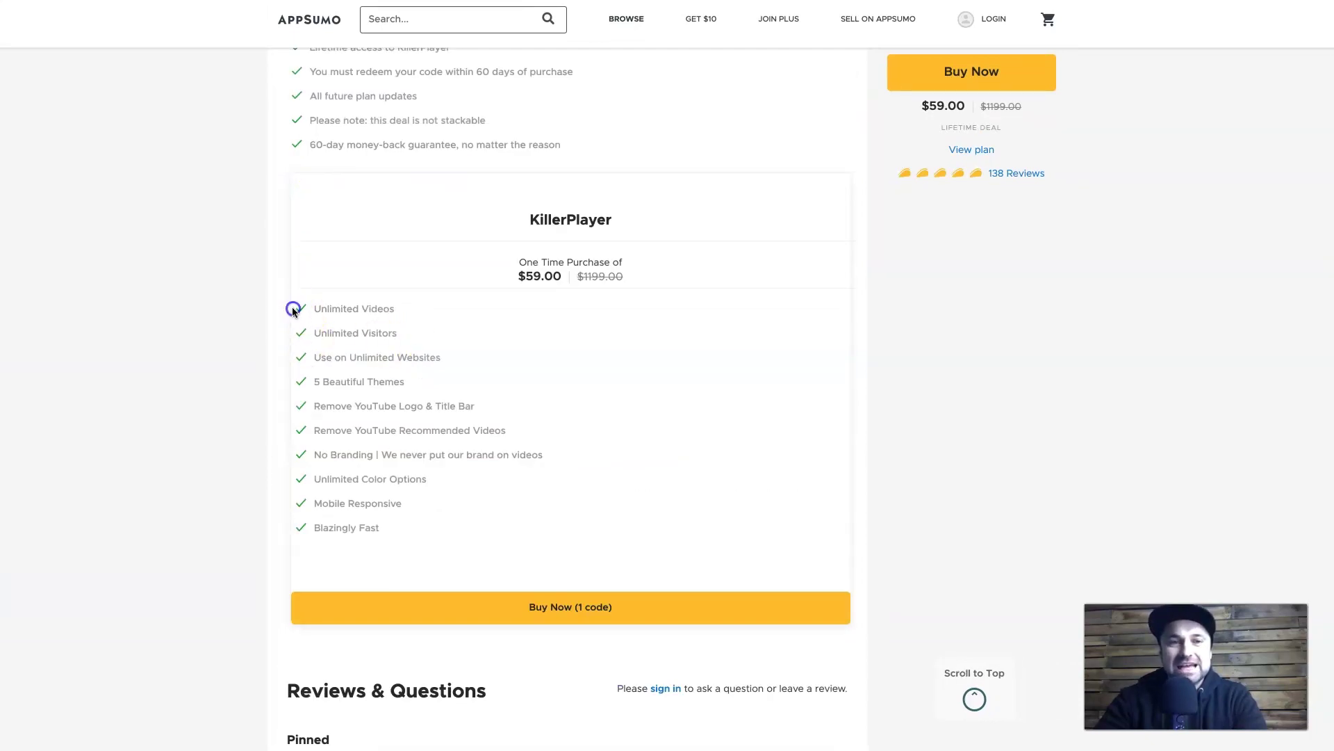
- Highlight and then clear the AppSumo deal's list of included features
{"action": "left_click_drag", "start_coordinate": [293, 309], "coordinate": [542, 539]}
{"action": "left_click", "coordinate": [514, 278]}
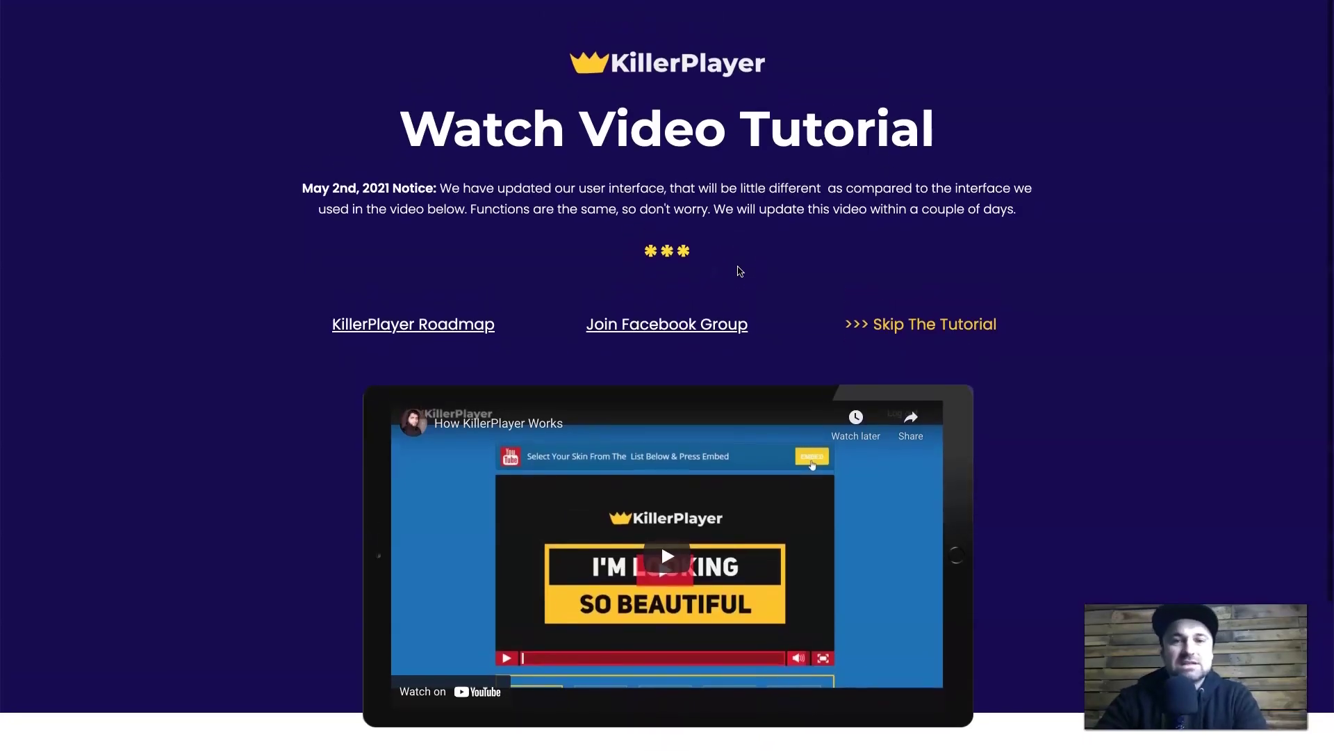
{"action": "scroll", "coordinate": [693, 300], "scroll_direction": "down", "scroll_amount": 2}
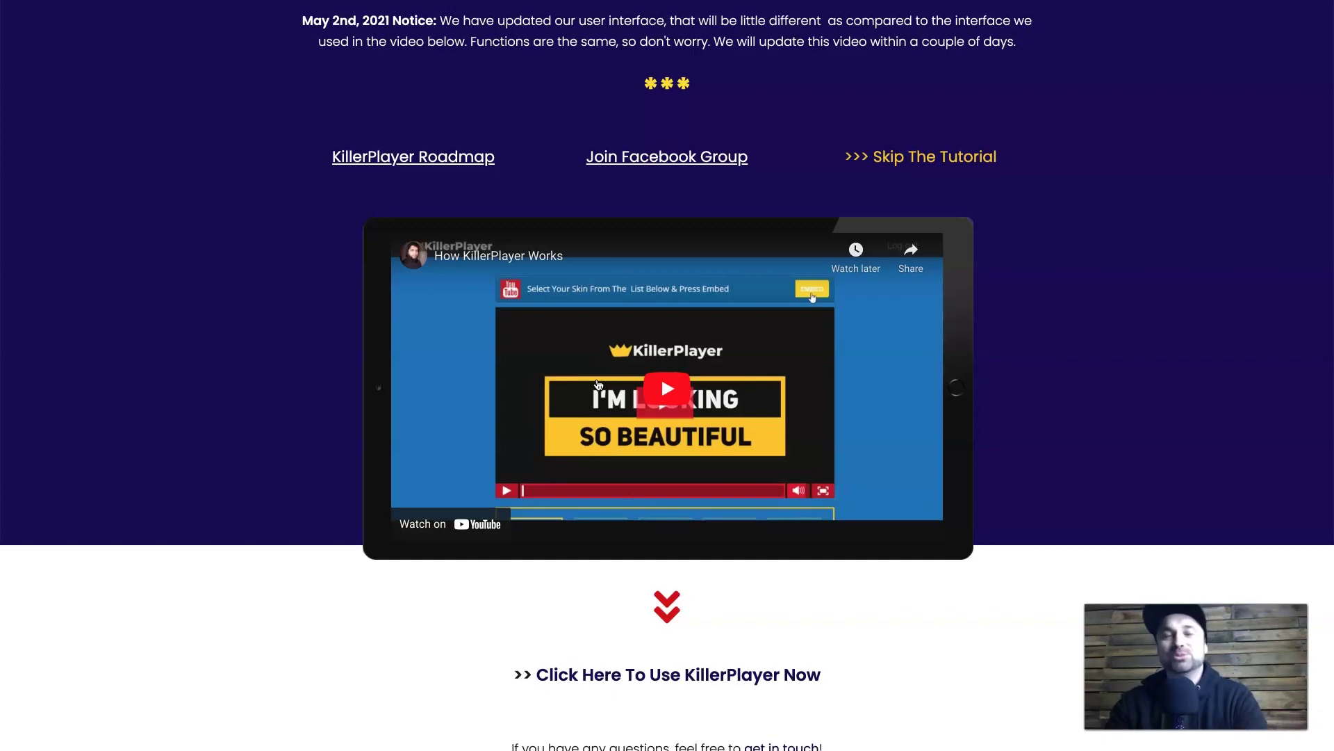
{"action": "scroll", "coordinate": [506, 595], "scroll_direction": "down", "scroll_amount": 1}
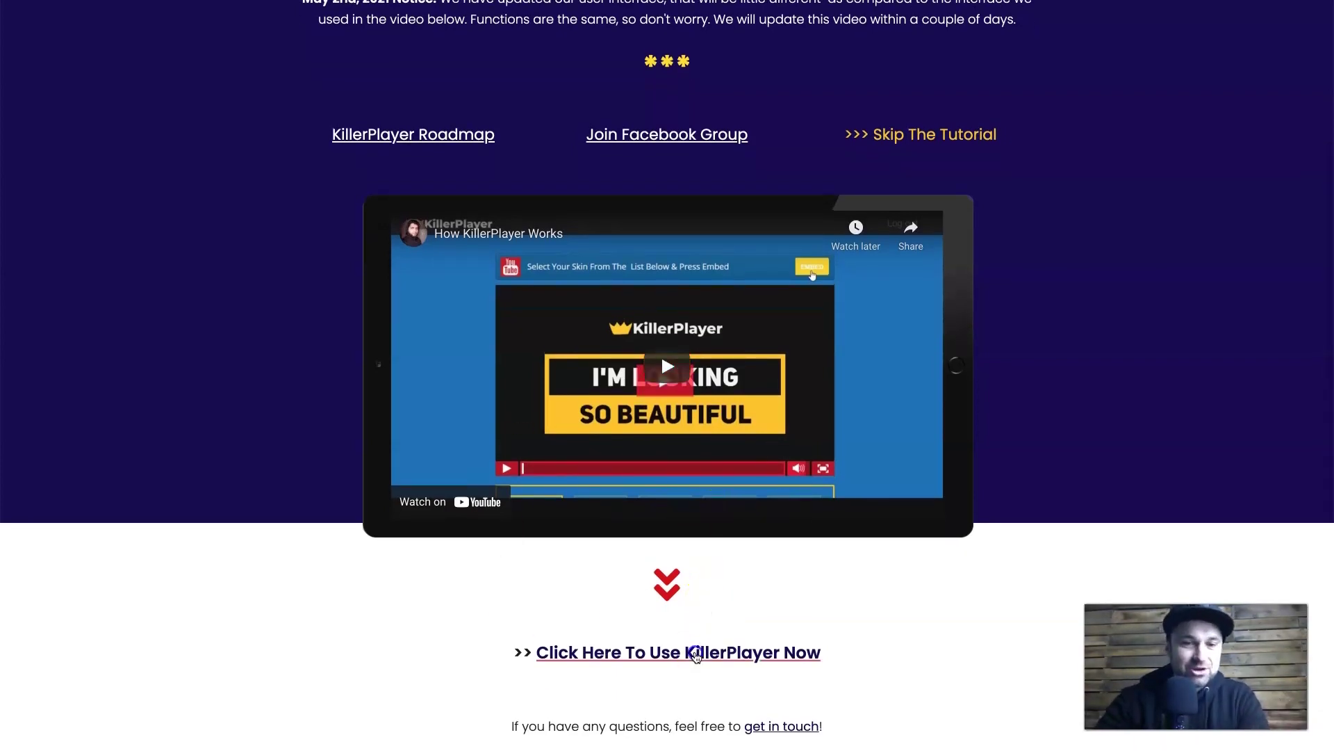
- Launch the KillerPlayer tool via 'Click Here To Use KillerPlayer Now'
{"action": "left_click", "coordinate": [696, 654]}
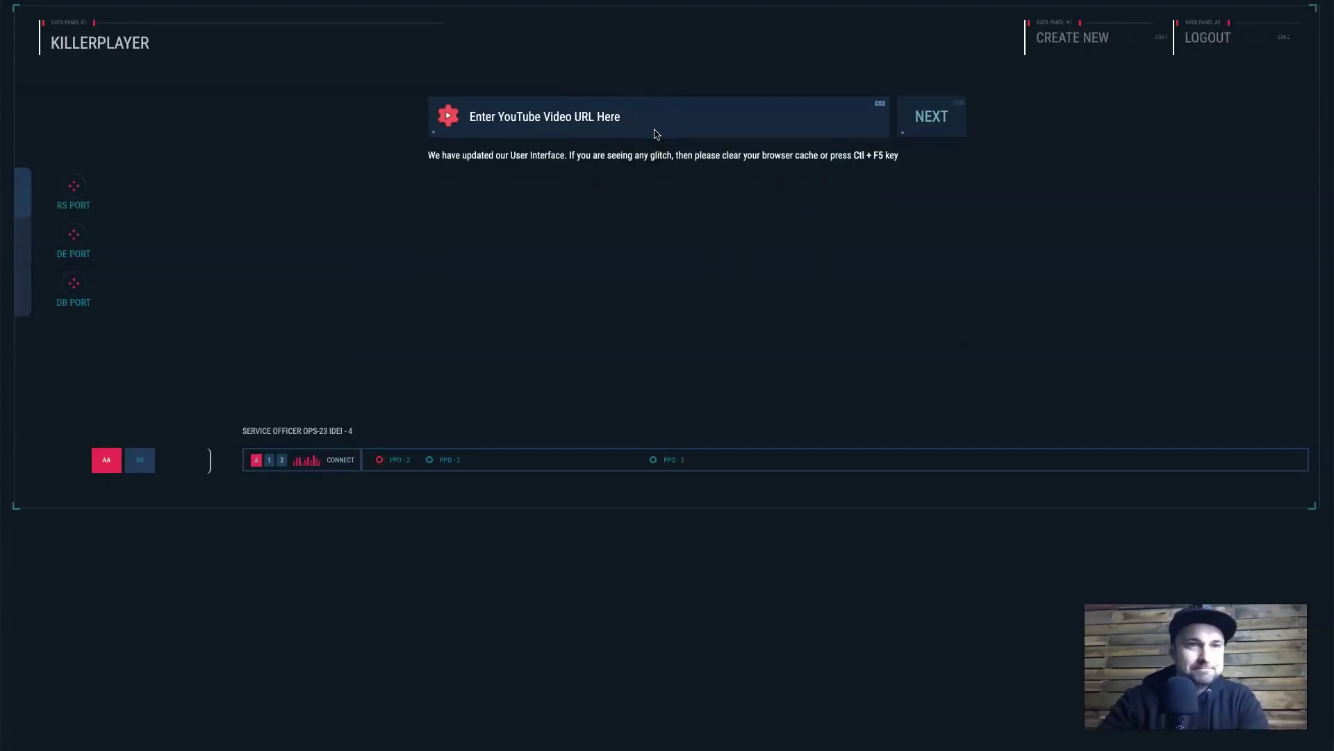
- Copy the latest Legit Marketing Reviews video's link from the channel's Videos tab
{"action": "left_click", "coordinate": [615, 117]}
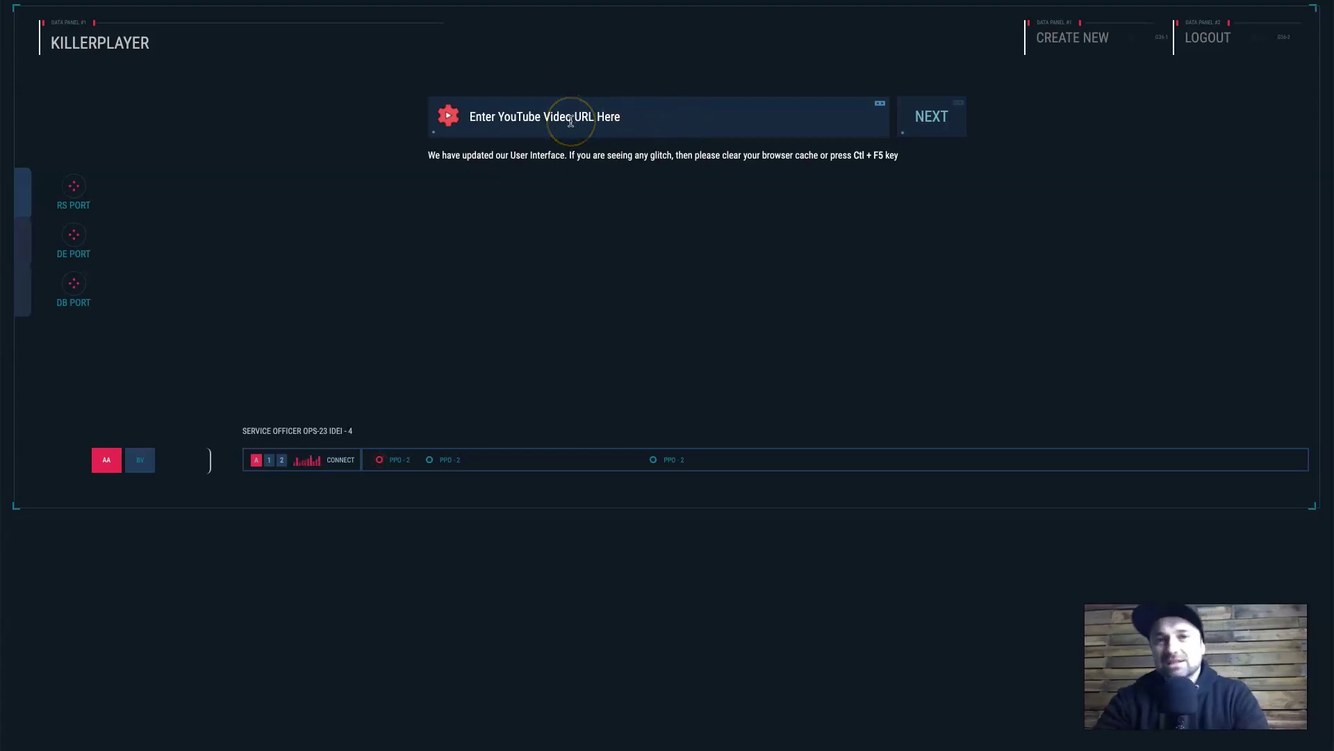
{"action": "left_click", "coordinate": [647, 115]}
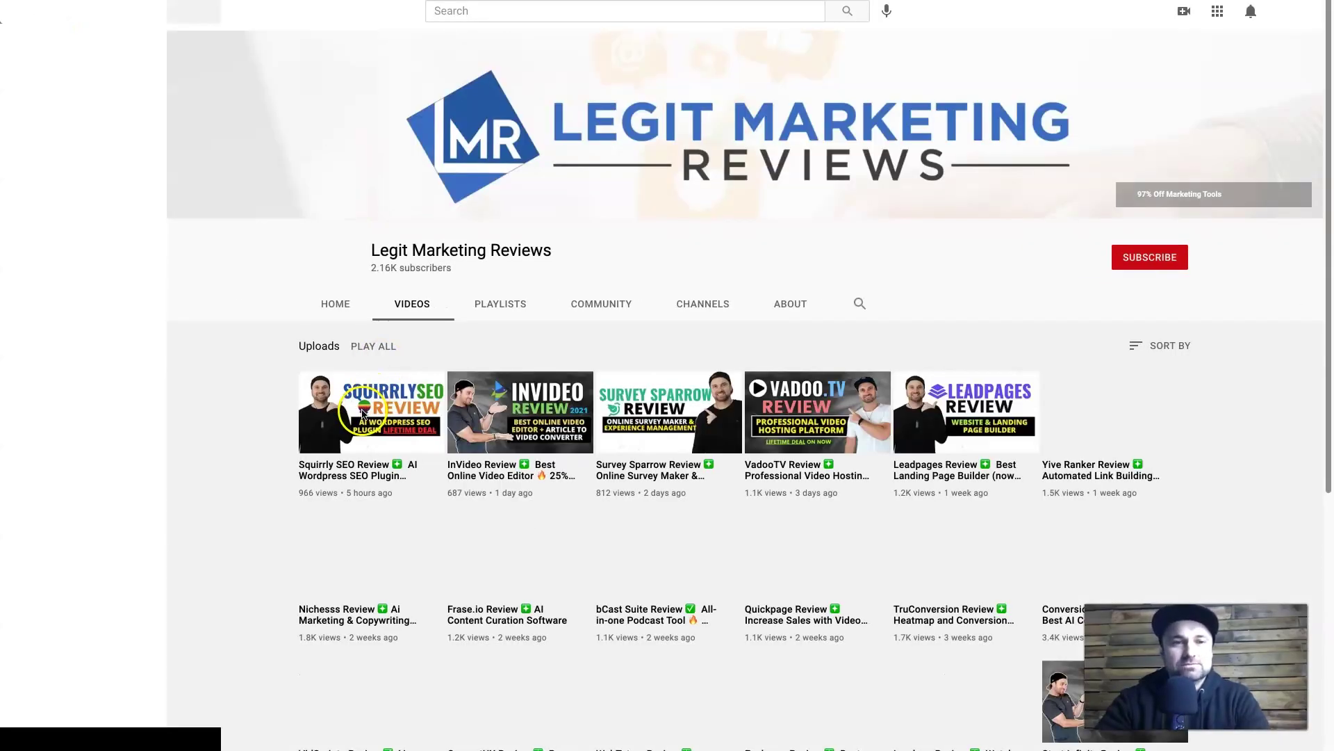
{"action": "right_click", "coordinate": [373, 417]}
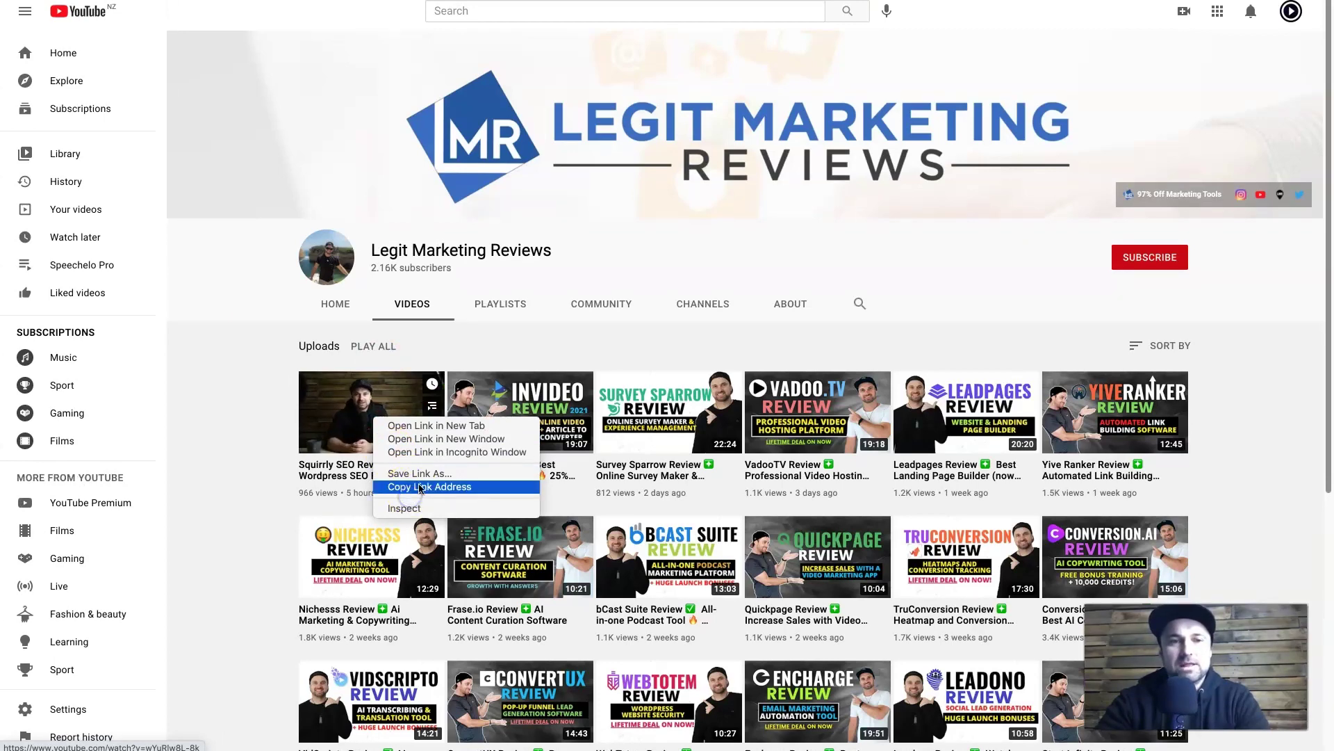
{"action": "left_click", "coordinate": [421, 487]}
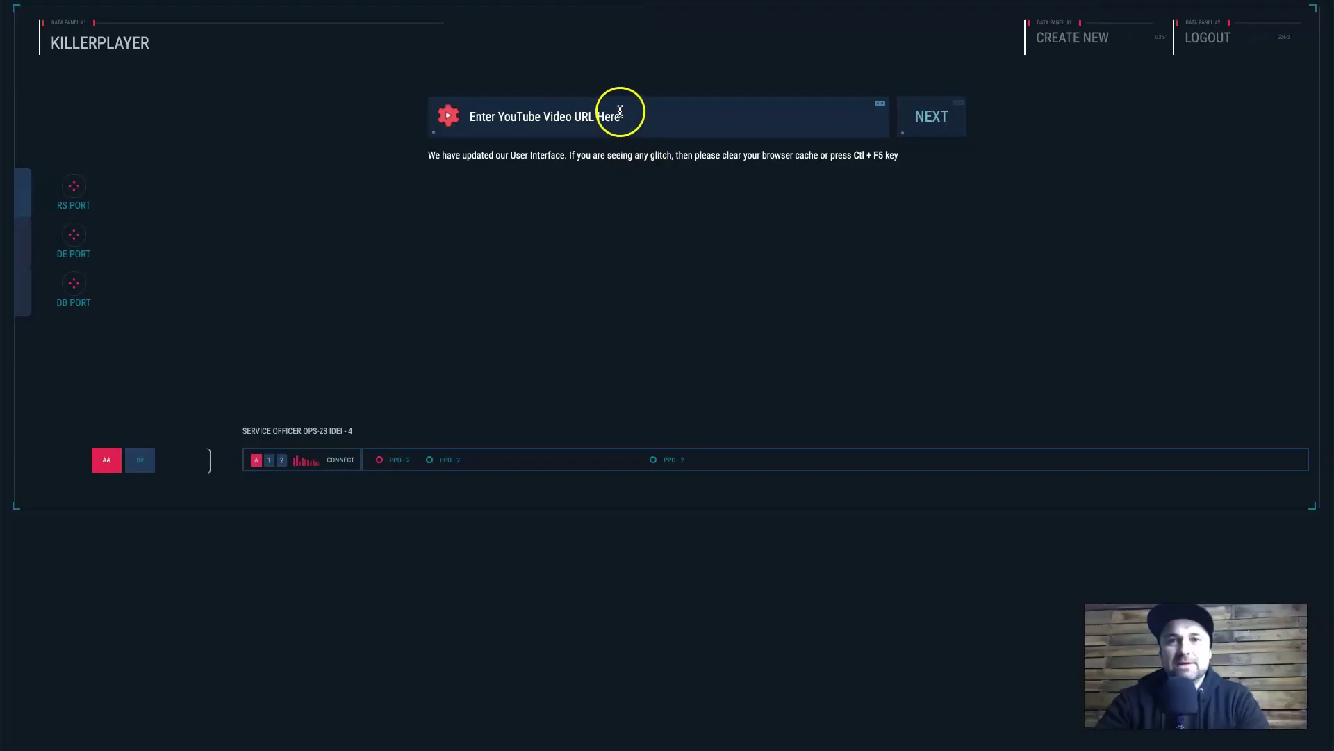
{"action": "left_click", "coordinate": [619, 113]}
- Paste the Squirrly SEO Review YouTube link into the URL field and submit it with NEXT
{"action": "type", "text": "https://www.youtube.com/watch?v=wYuRlw8L-8k"}
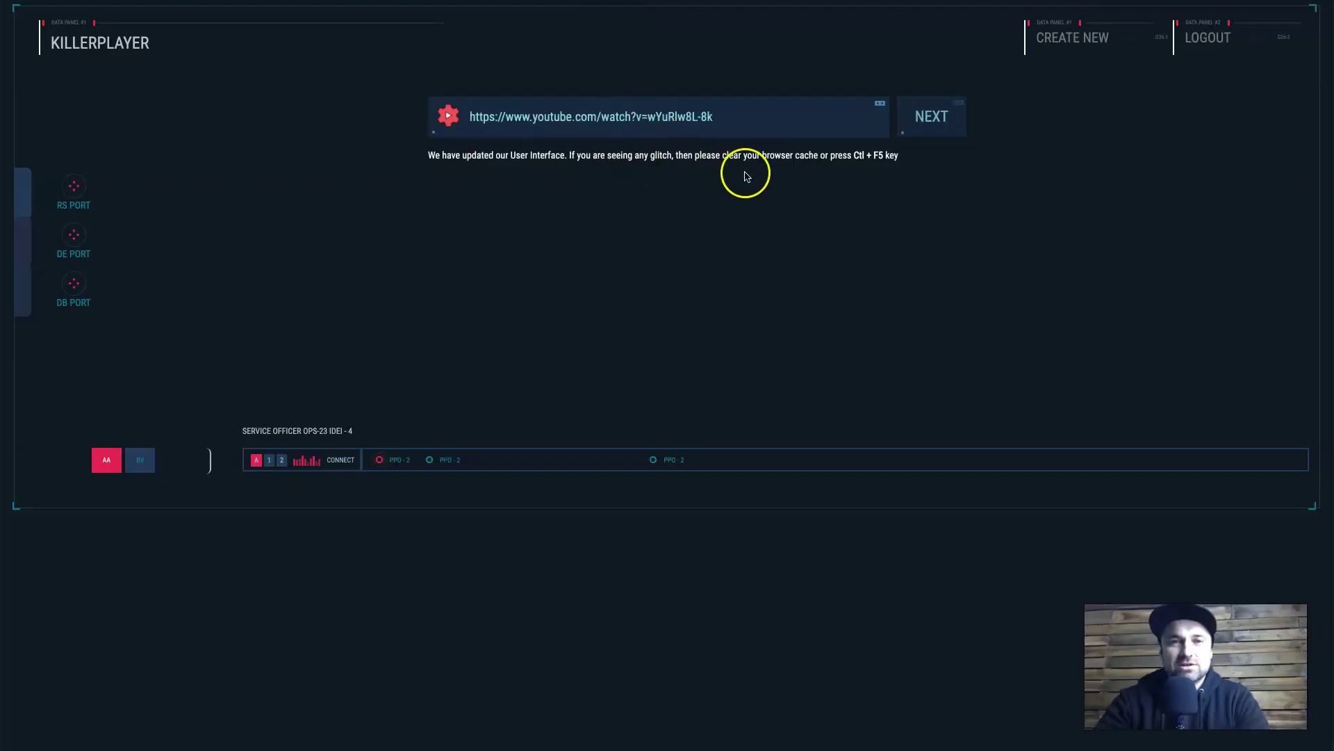
{"action": "left_click", "coordinate": [908, 123]}
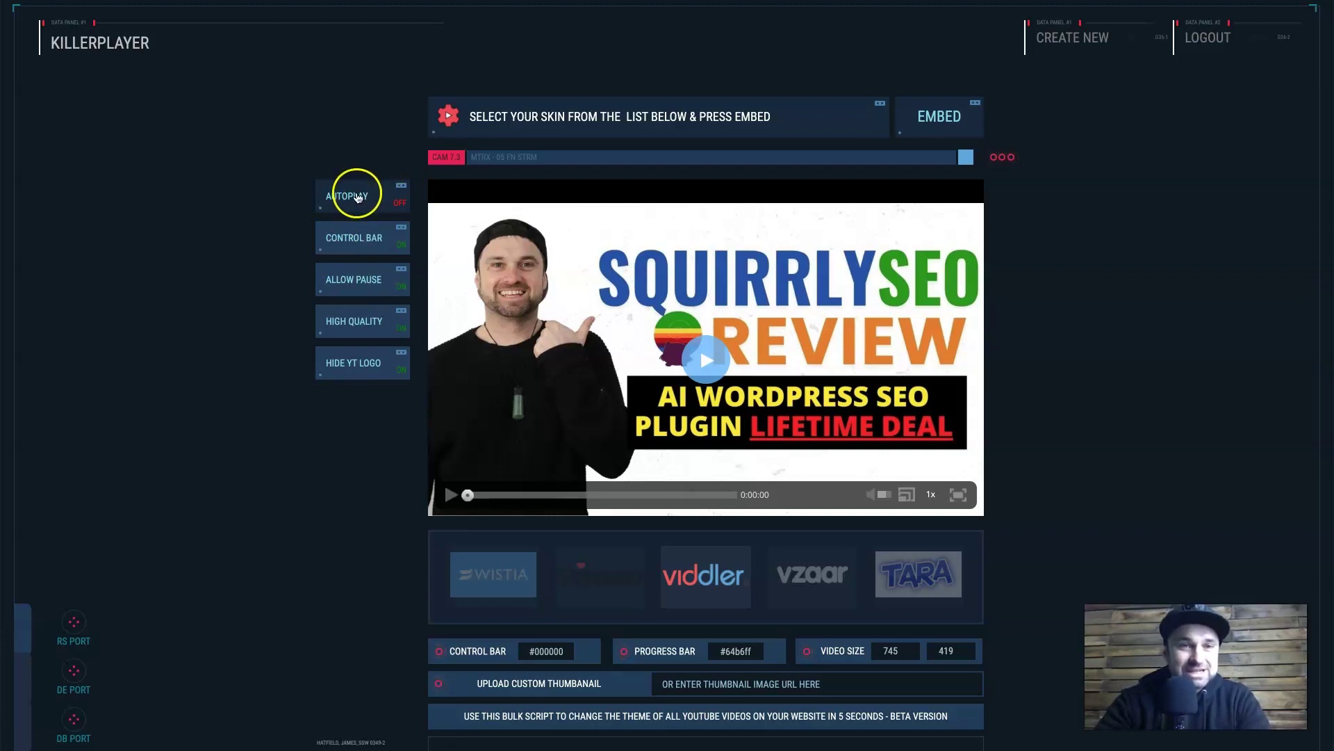
- Turn the AUTOPLAY toggle on in the player options
{"action": "left_click", "coordinate": [355, 195]}
{"action": "left_click", "coordinate": [411, 199]}
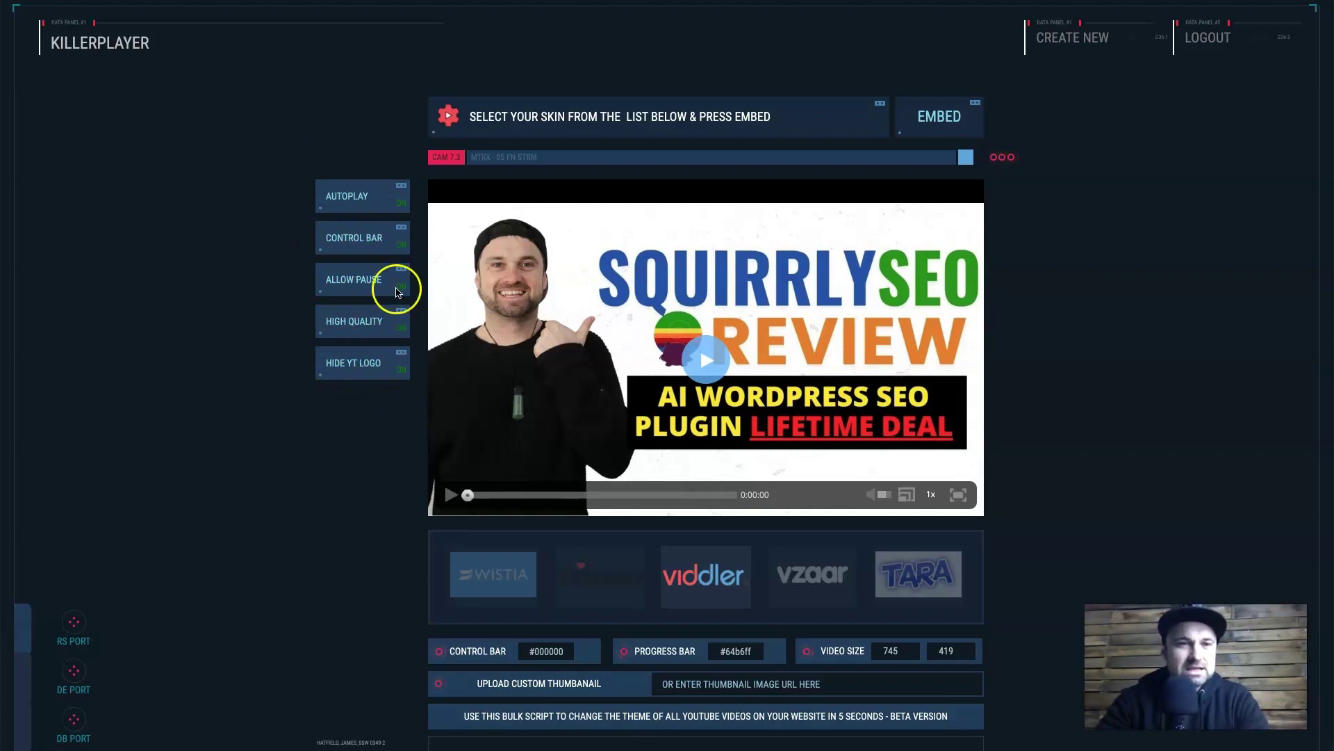
{"action": "scroll", "coordinate": [380, 306], "scroll_direction": "down", "scroll_amount": 2}
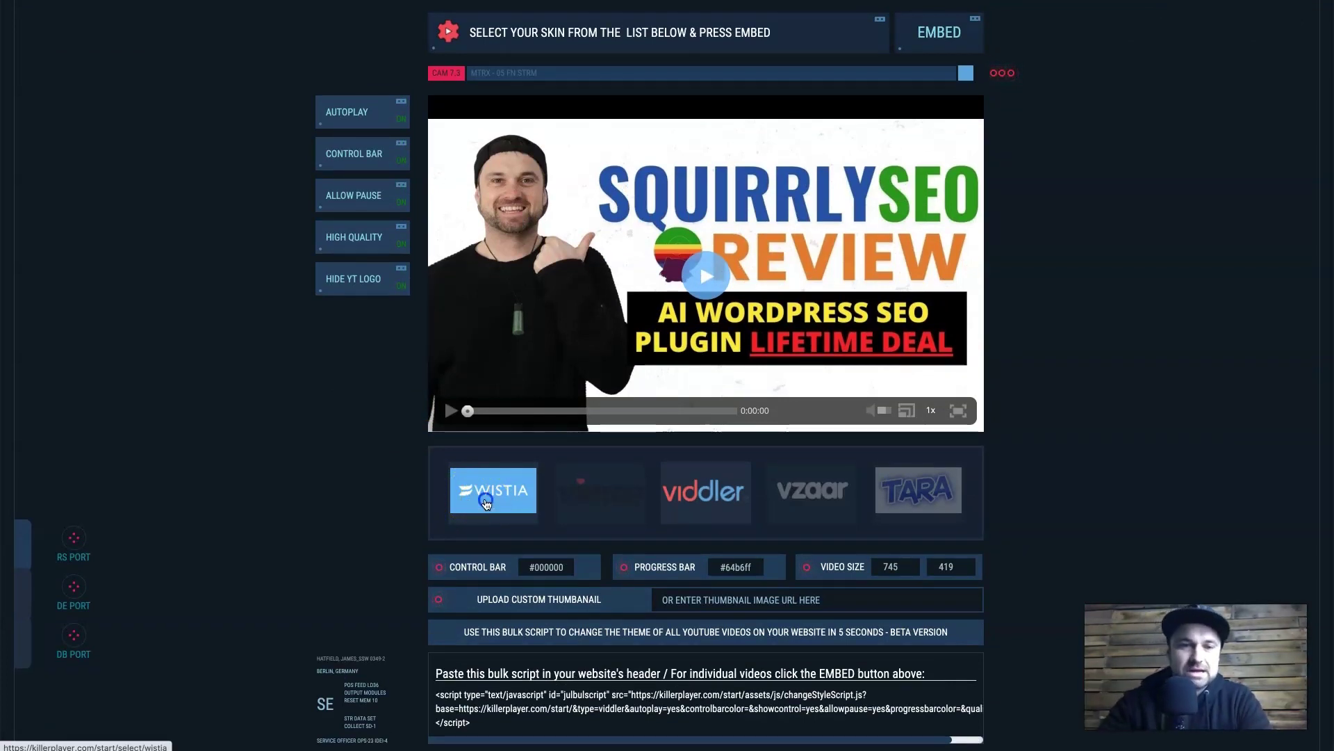
- Preview the Wistia skin, then apply the Vimeo skin to the player
{"action": "left_click", "coordinate": [485, 503]}
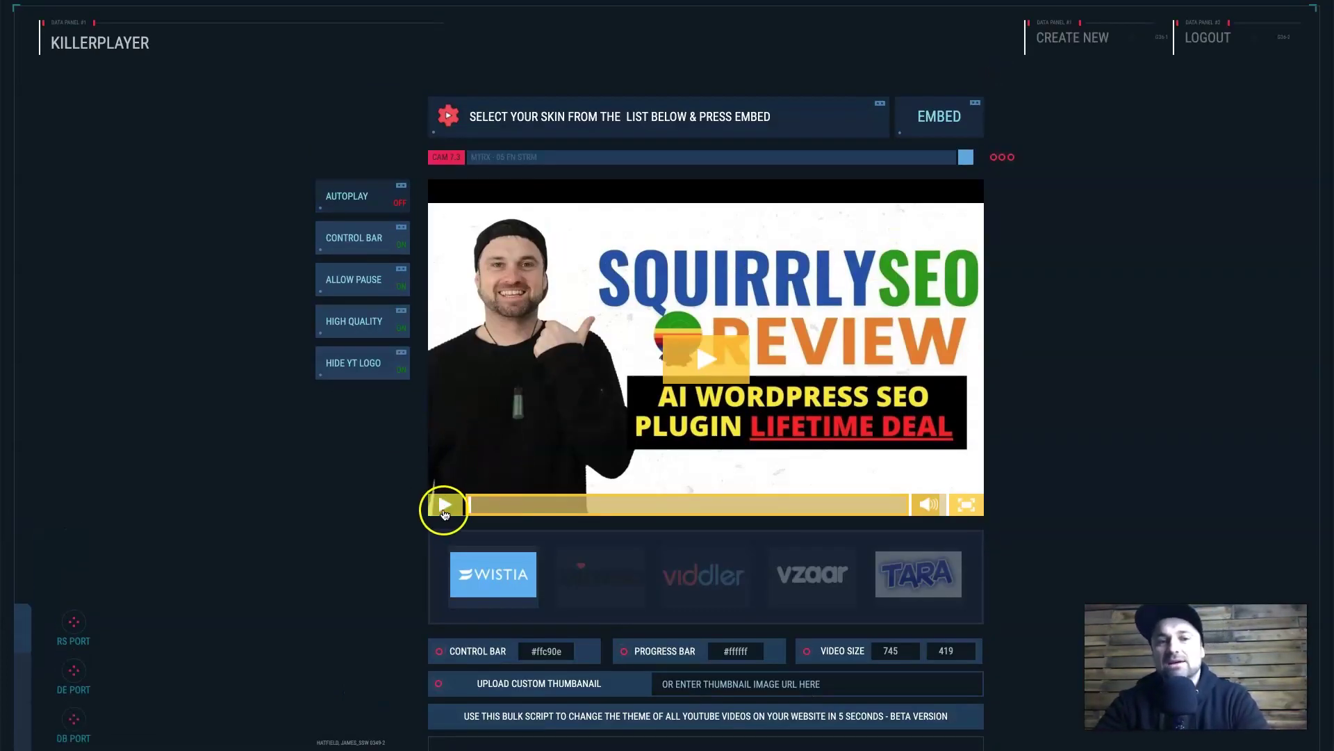
{"action": "left_click", "coordinate": [581, 568]}
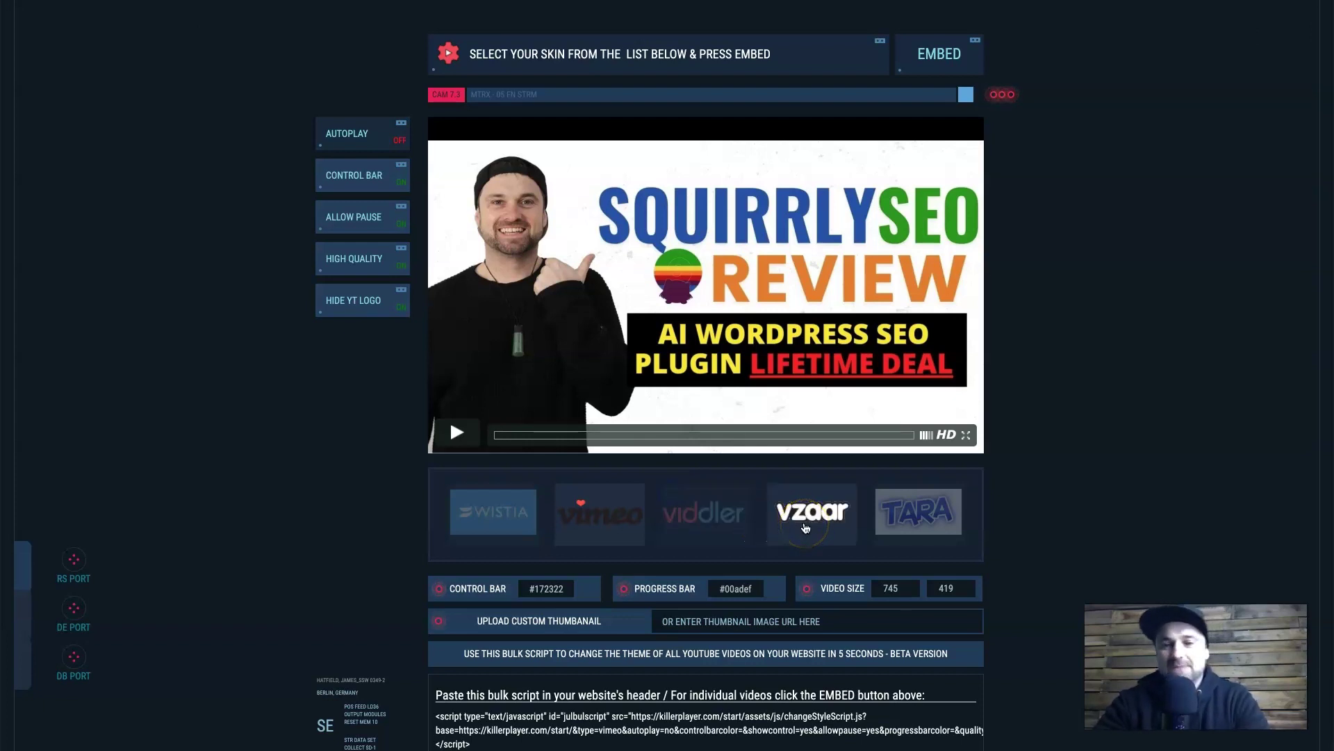
{"action": "left_click", "coordinate": [890, 521]}
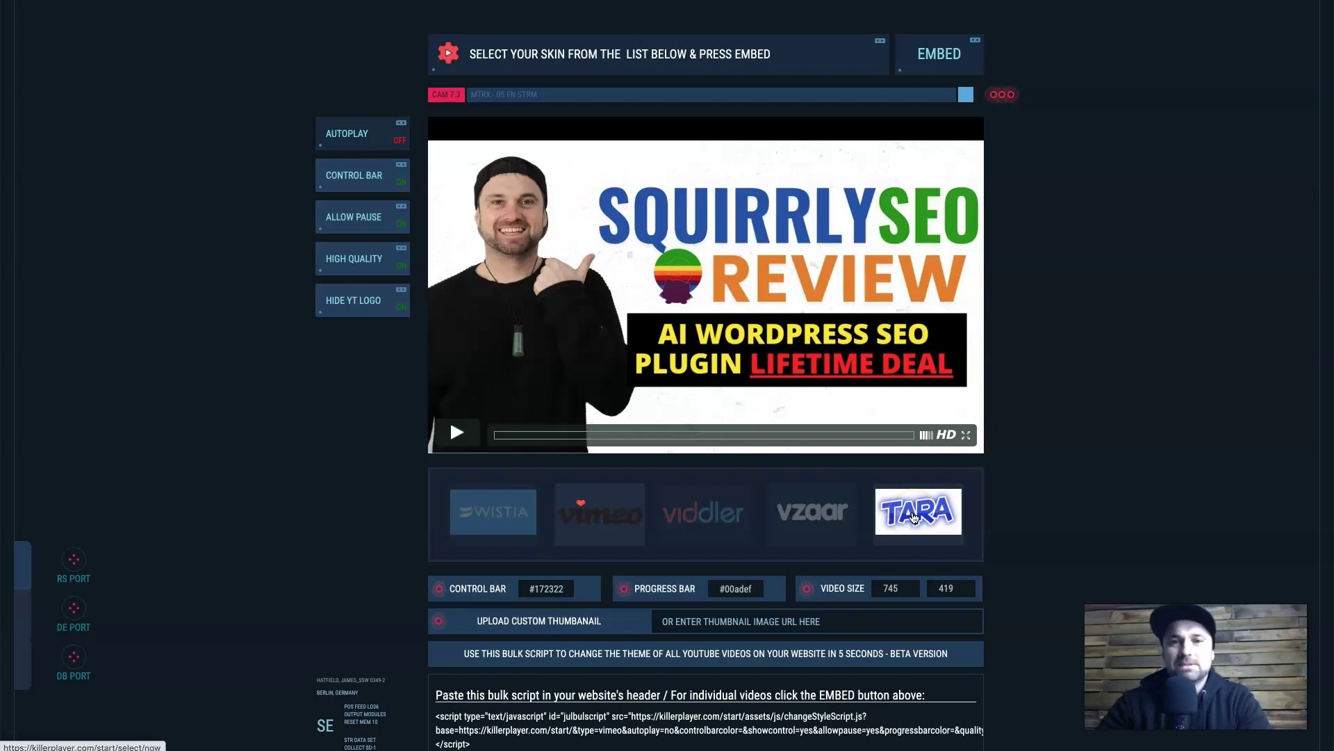
{"action": "scroll", "coordinate": [913, 518], "scroll_direction": "down", "scroll_amount": 2}
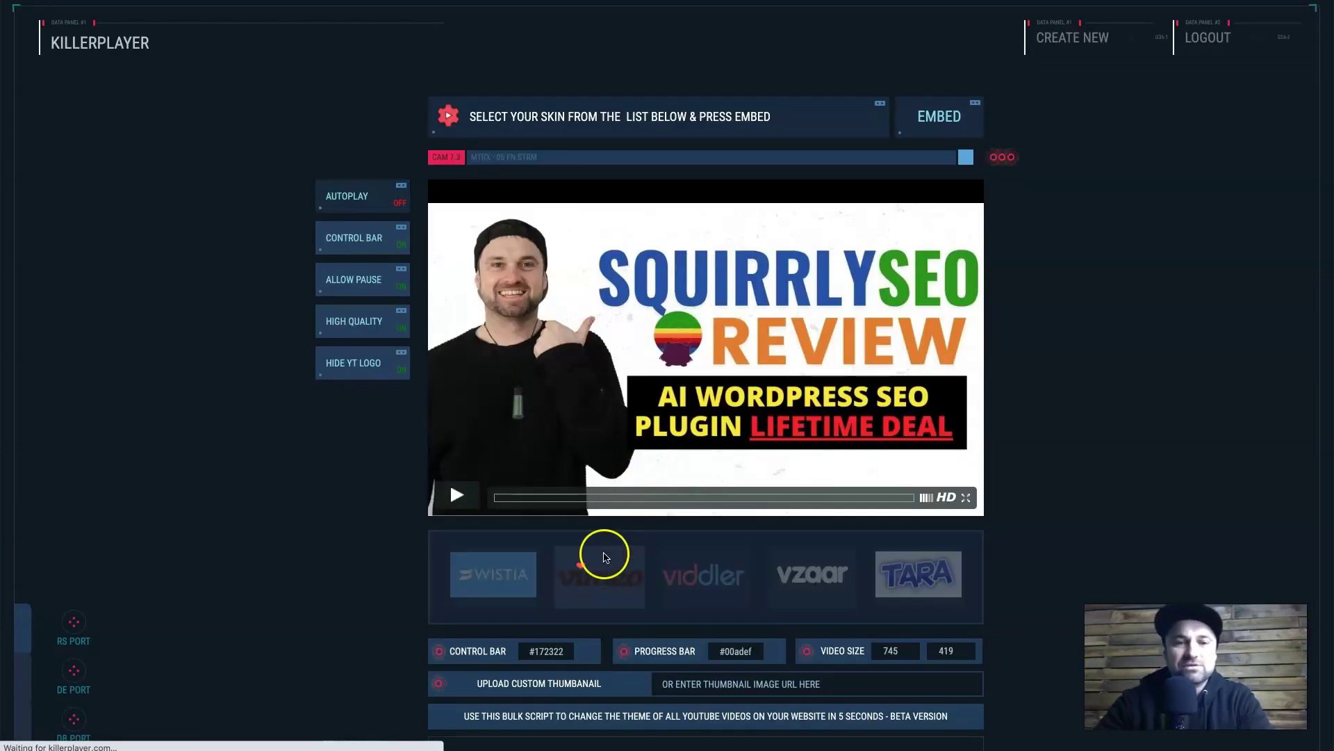
{"action": "scroll", "coordinate": [567, 540], "scroll_direction": "down", "scroll_amount": 3}
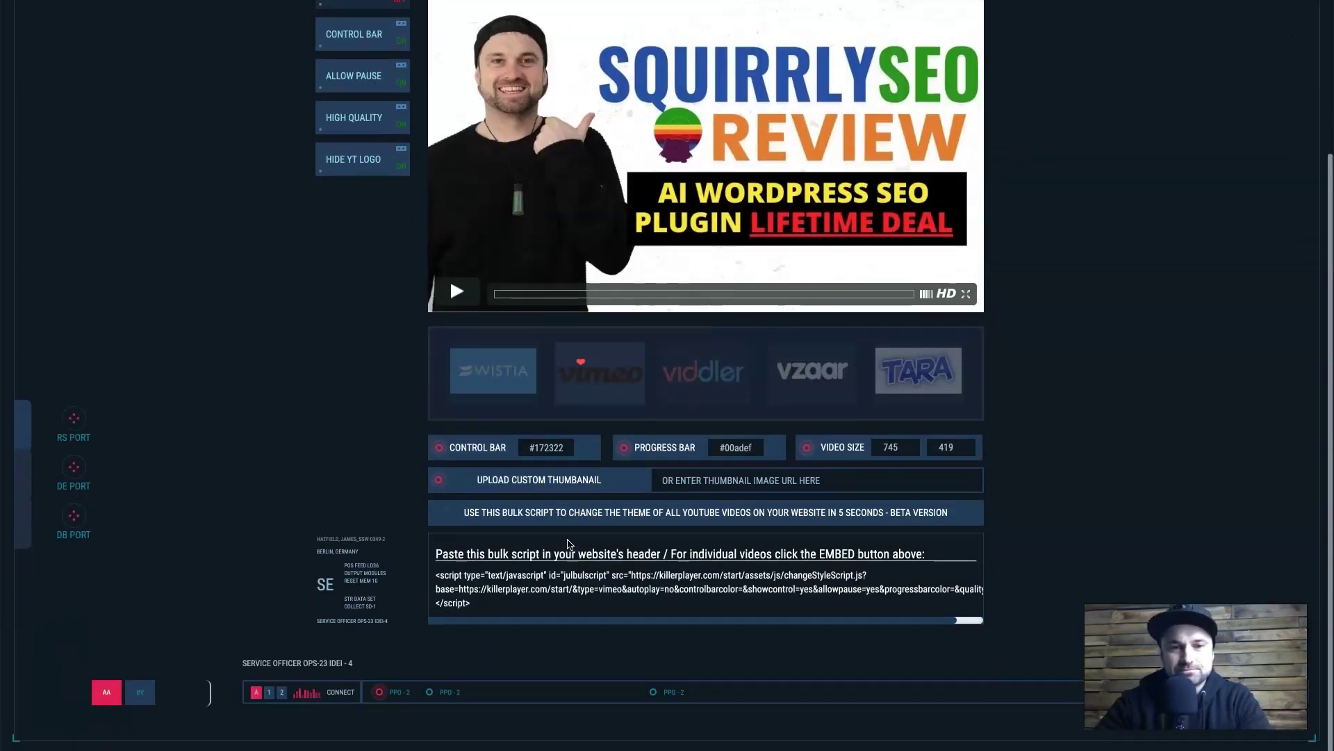
- Set the control bar colour to blue (#3c39f5)
{"action": "left_click", "coordinate": [546, 449]}
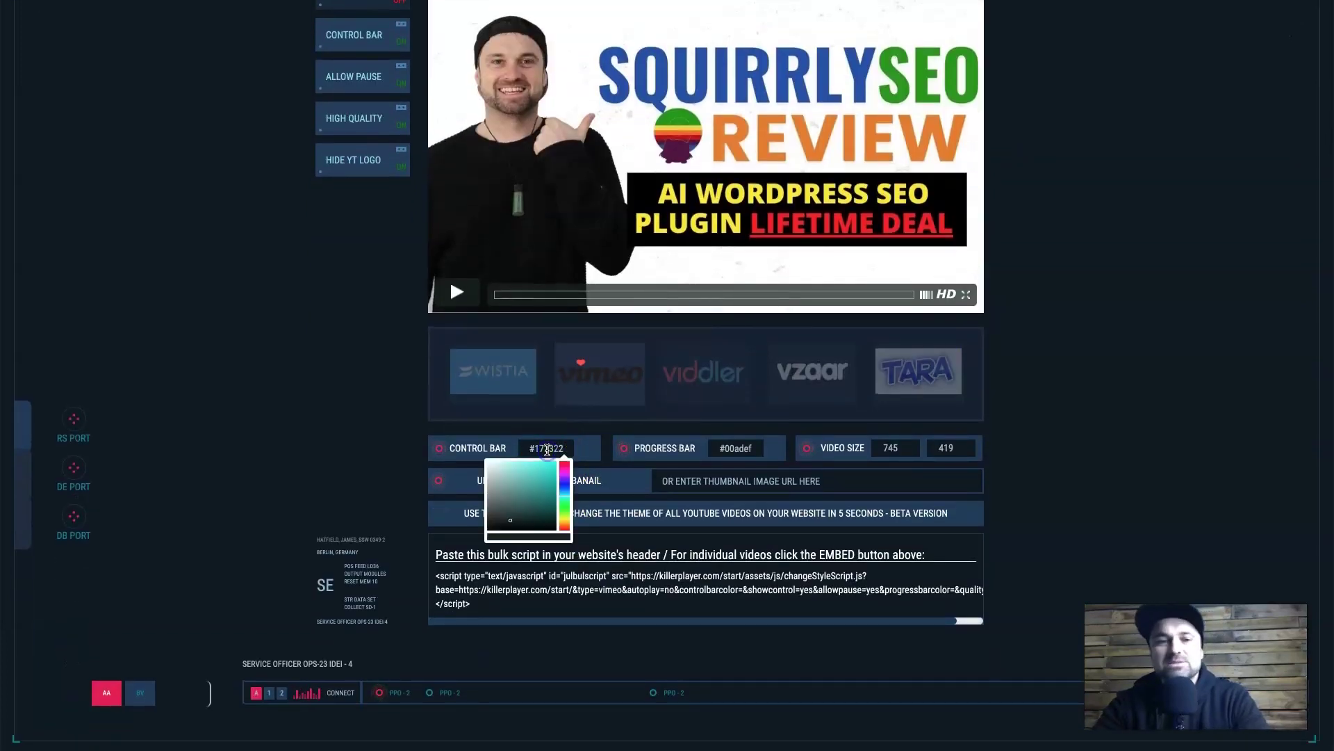
{"action": "left_click", "coordinate": [565, 484]}
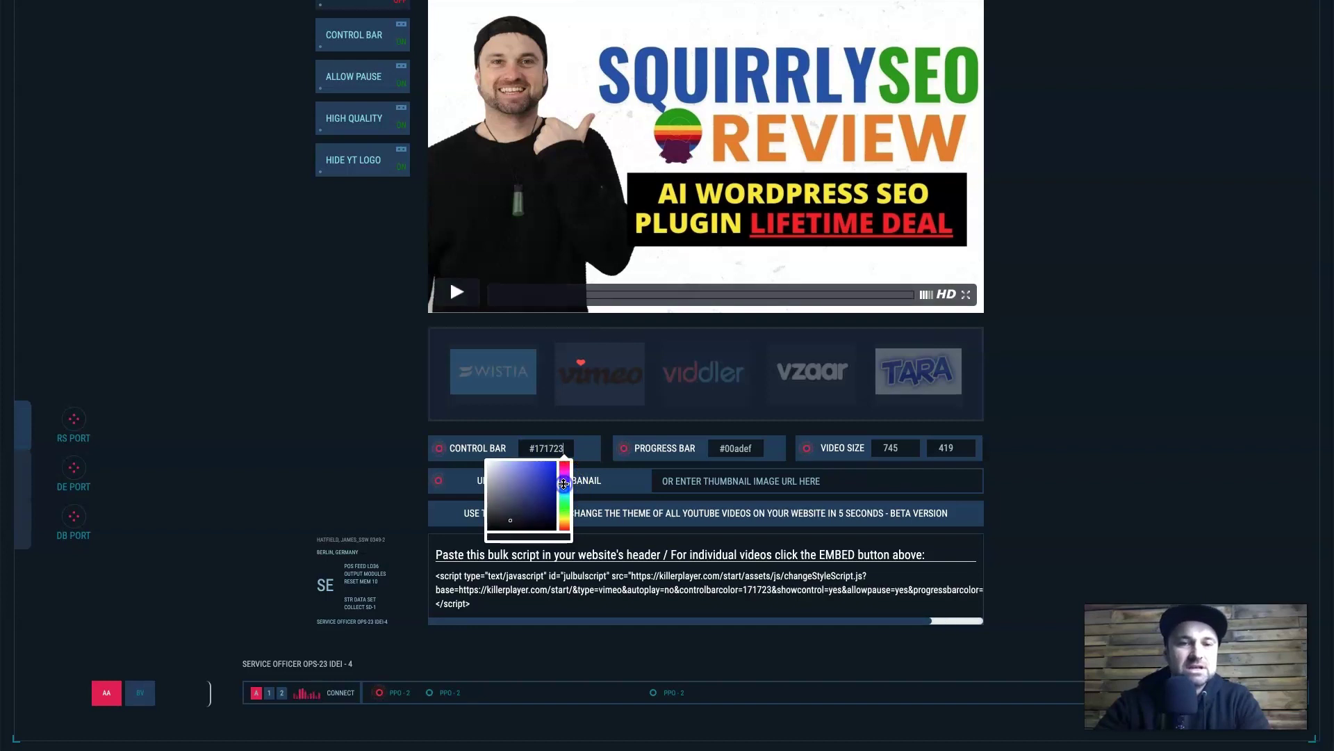
{"action": "mouse_move", "coordinate": [526, 482]}
{"action": "left_mouse_down"}
{"action": "mouse_move", "coordinate": [551, 469]}
{"action": "mouse_move", "coordinate": [541, 463]}
{"action": "left_mouse_up"}
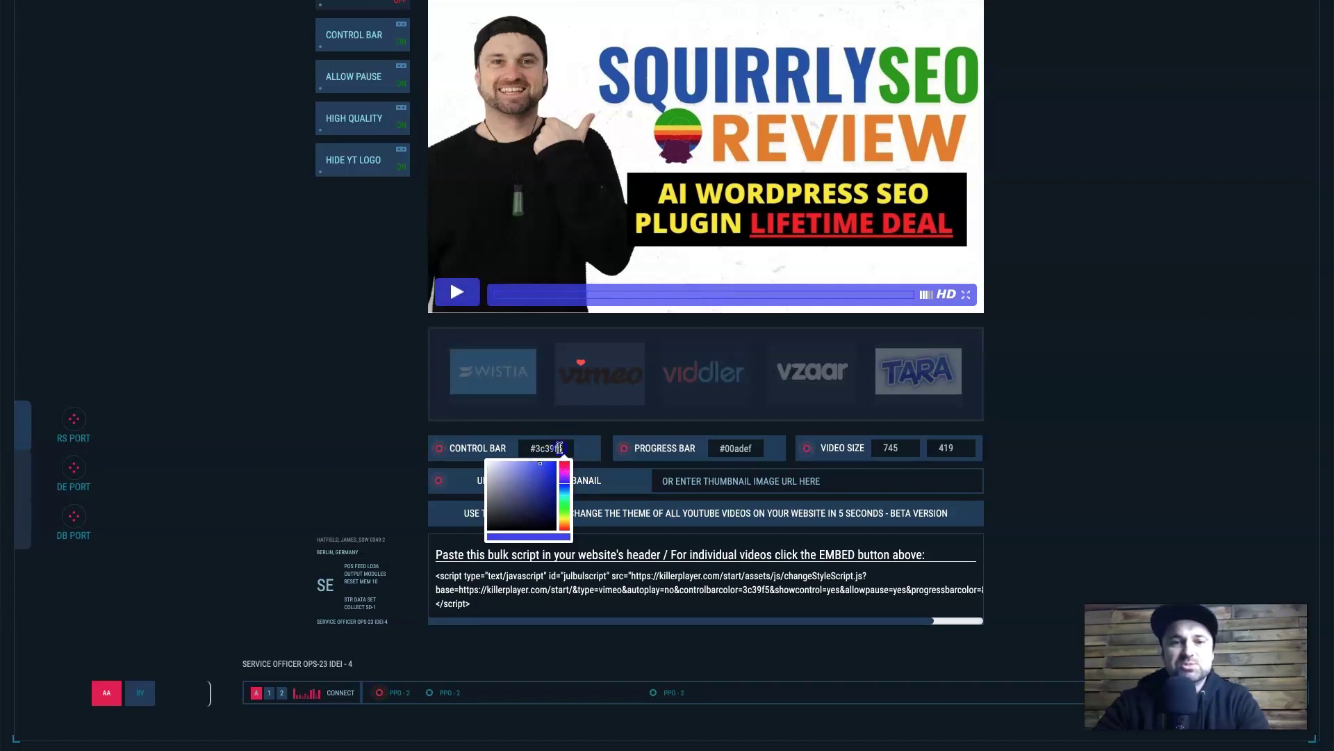
{"action": "left_click", "coordinate": [379, 456]}
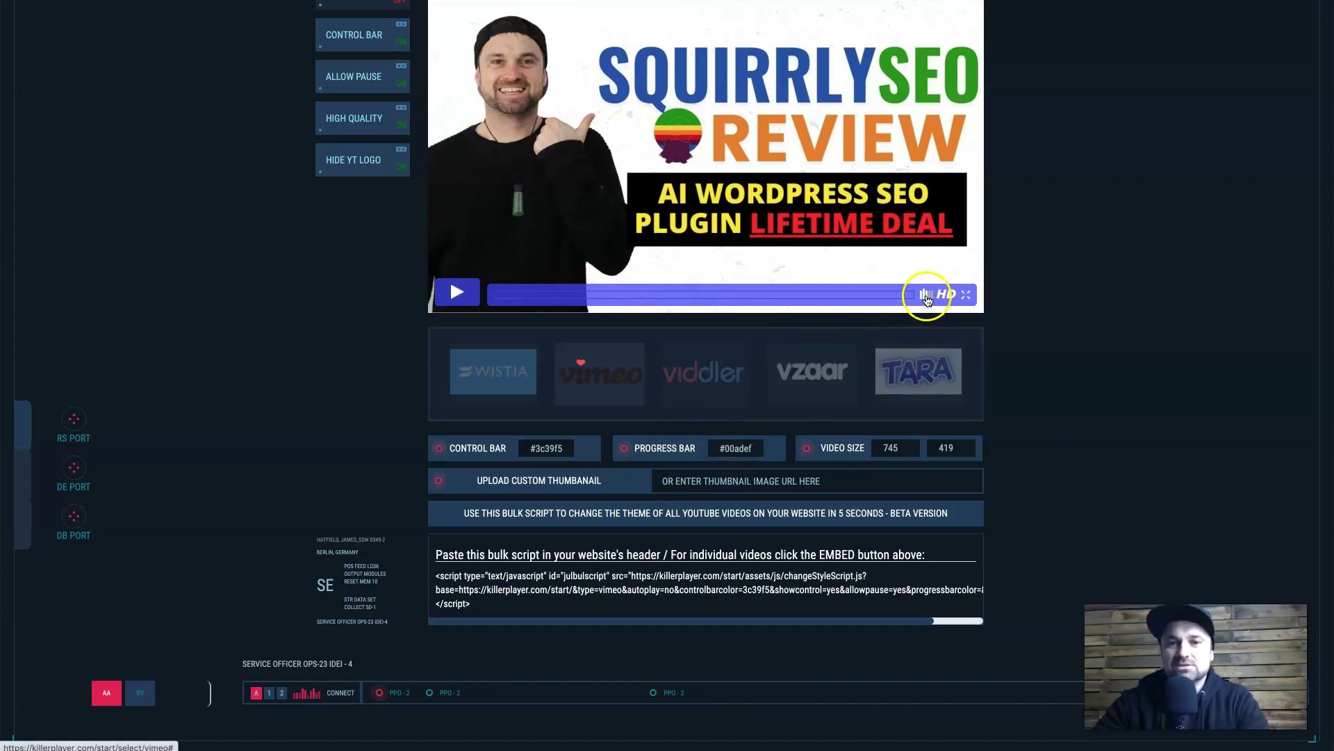
- Set the progress bar colour to bright yellow (#faff00)
{"action": "left_click", "coordinate": [733, 450]}
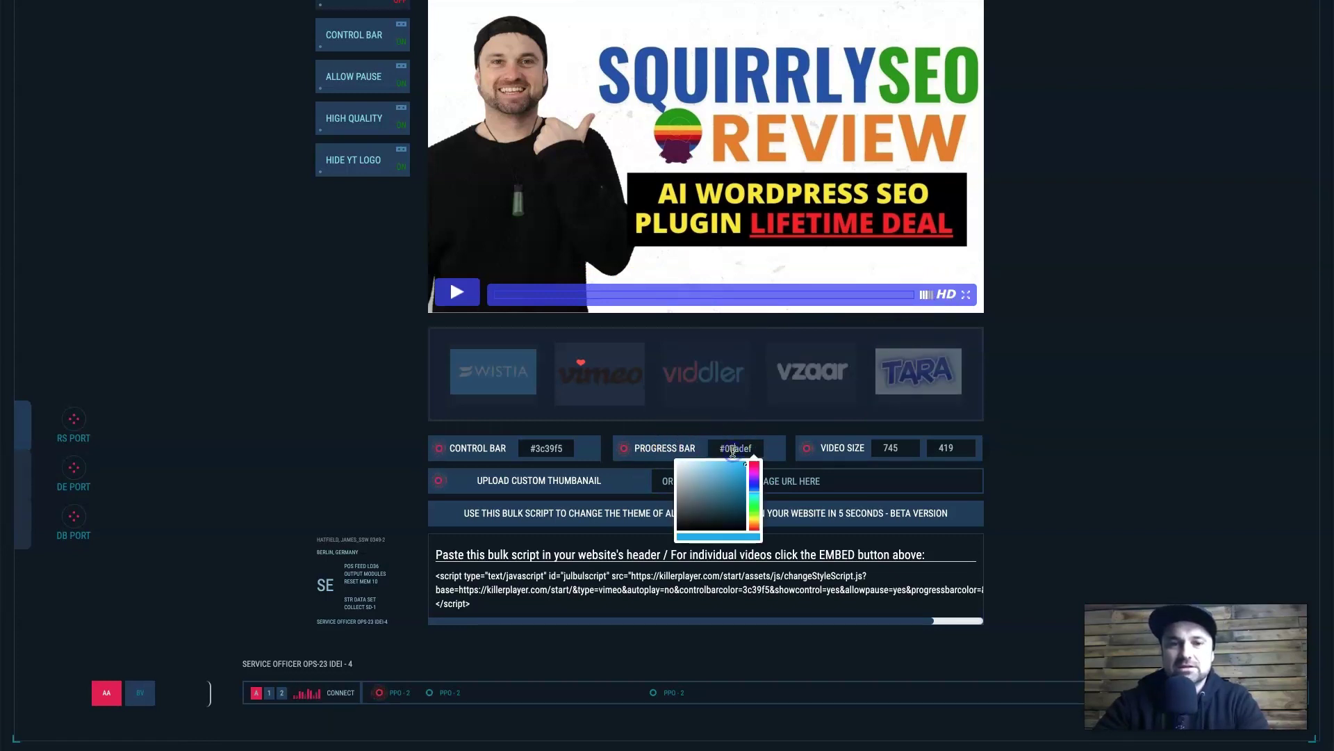
{"action": "left_click", "coordinate": [754, 509]}
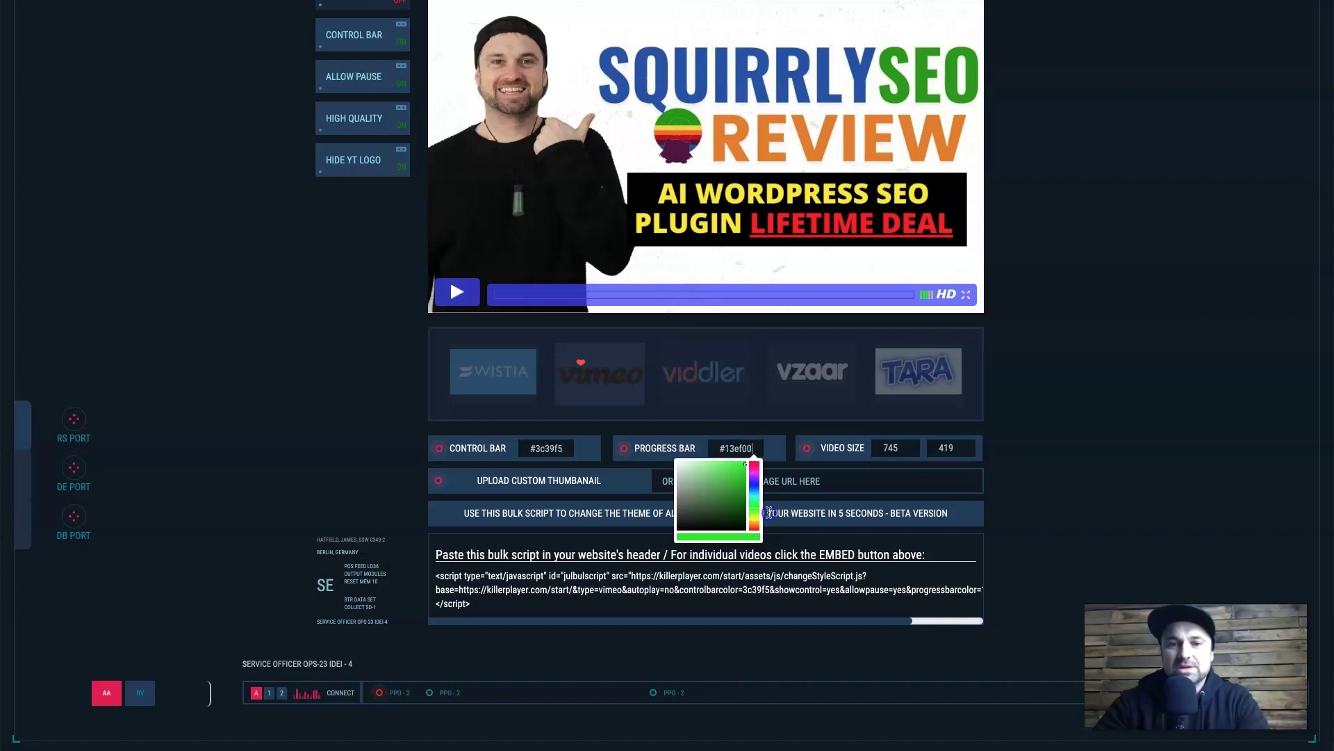
{"action": "left_click", "coordinate": [747, 446]}
{"action": "left_click", "coordinate": [755, 519]}
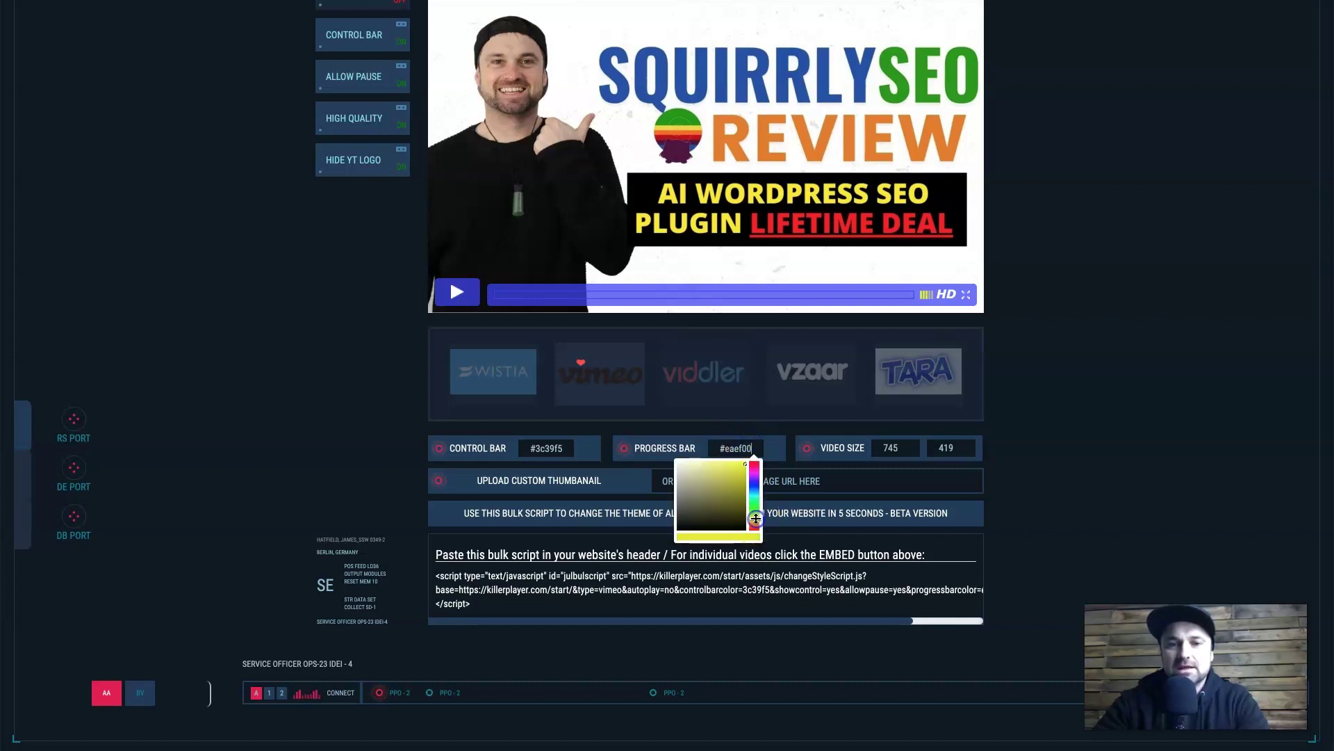
{"action": "left_click_drag", "start_coordinate": [740, 496], "coordinate": [747, 460]}
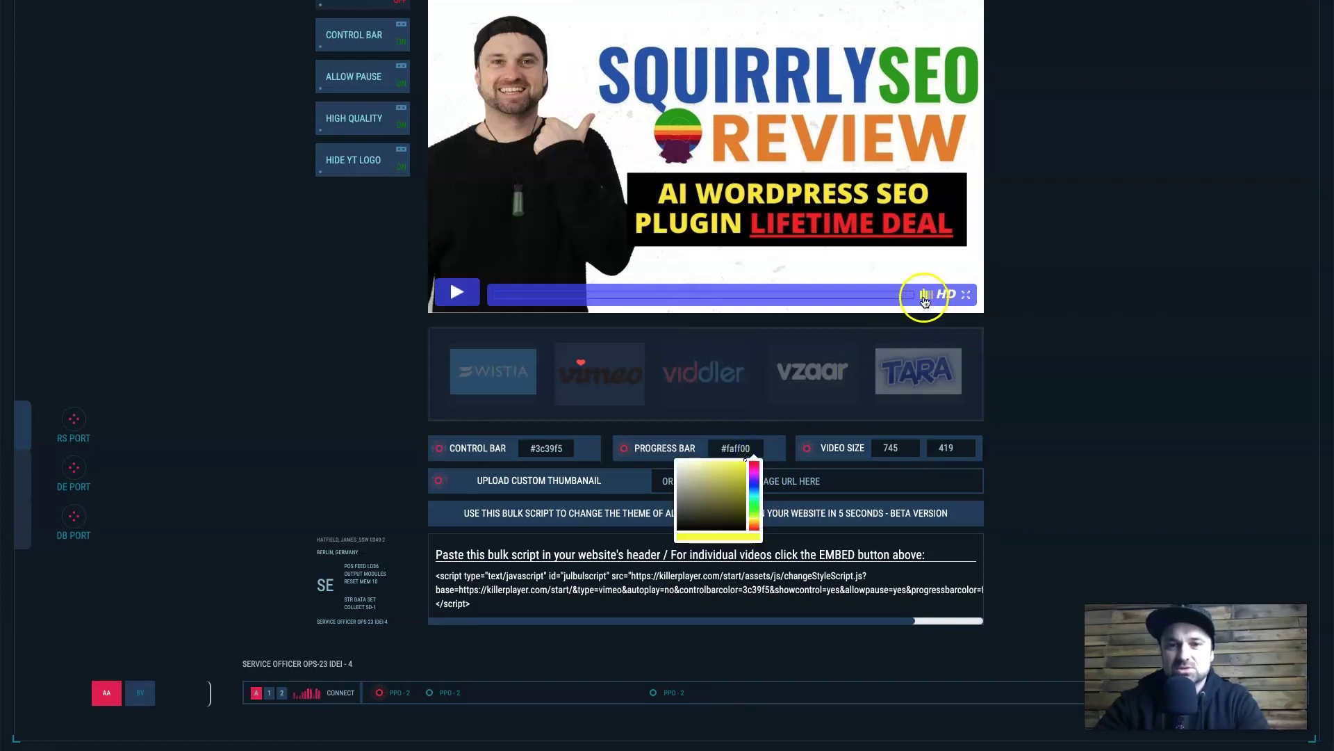
{"action": "left_click", "coordinate": [1002, 400]}
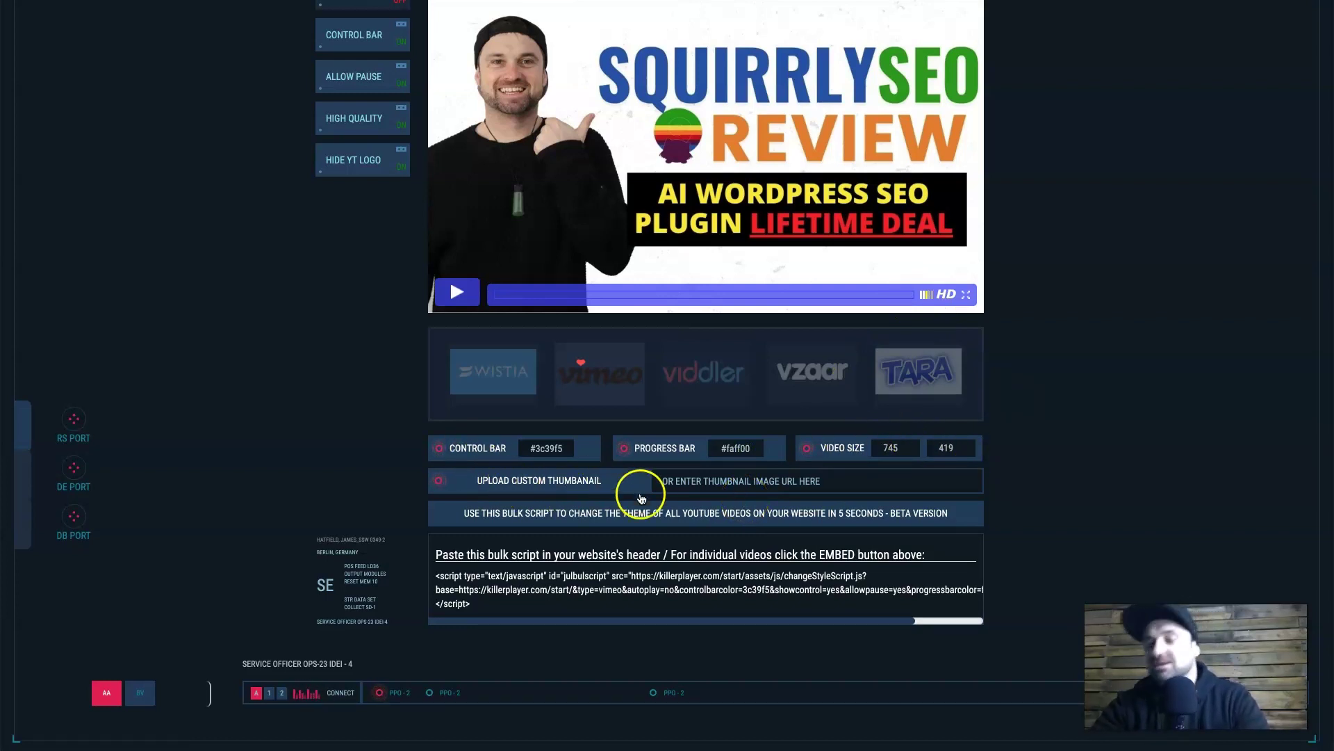
{"action": "scroll", "coordinate": [635, 498], "scroll_direction": "up", "scroll_amount": 1}
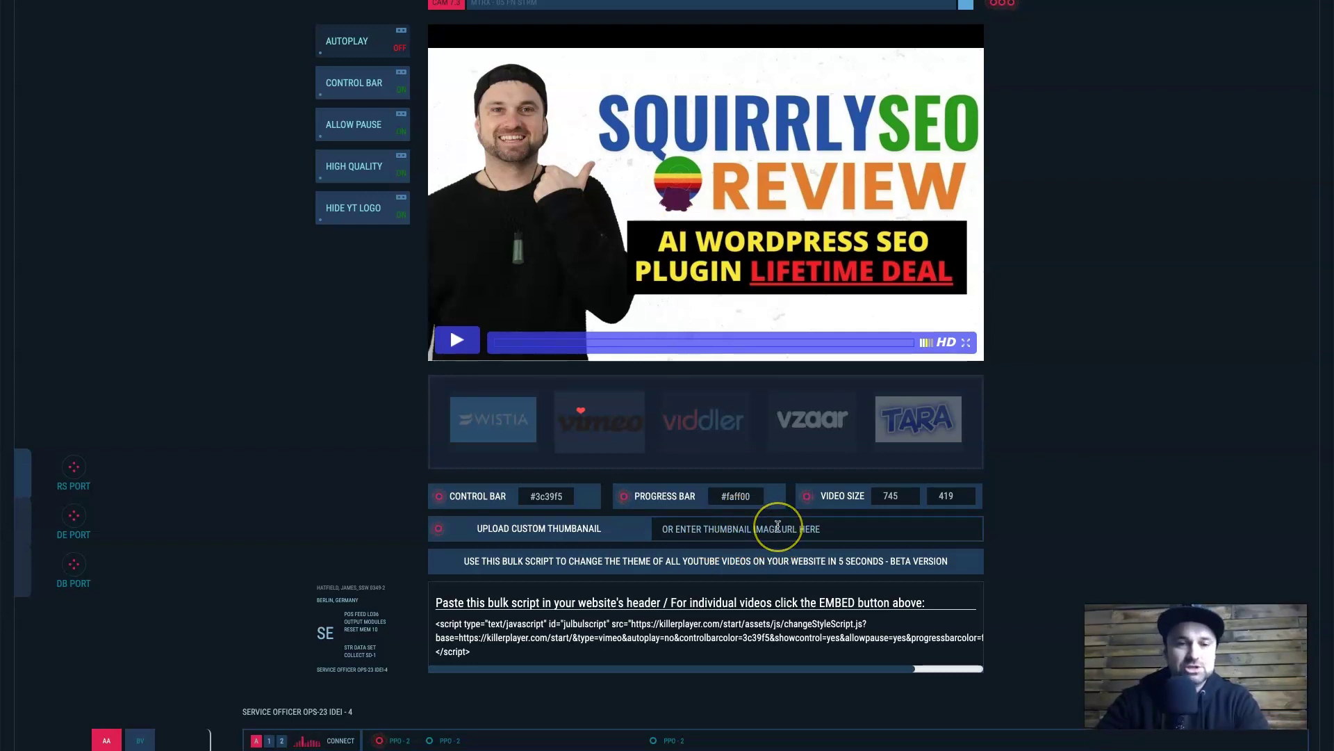
{"action": "scroll", "coordinate": [782, 527], "scroll_direction": "down", "scroll_amount": 1}
{"action": "scroll", "coordinate": [571, 684], "scroll_direction": "up", "scroll_amount": 3}
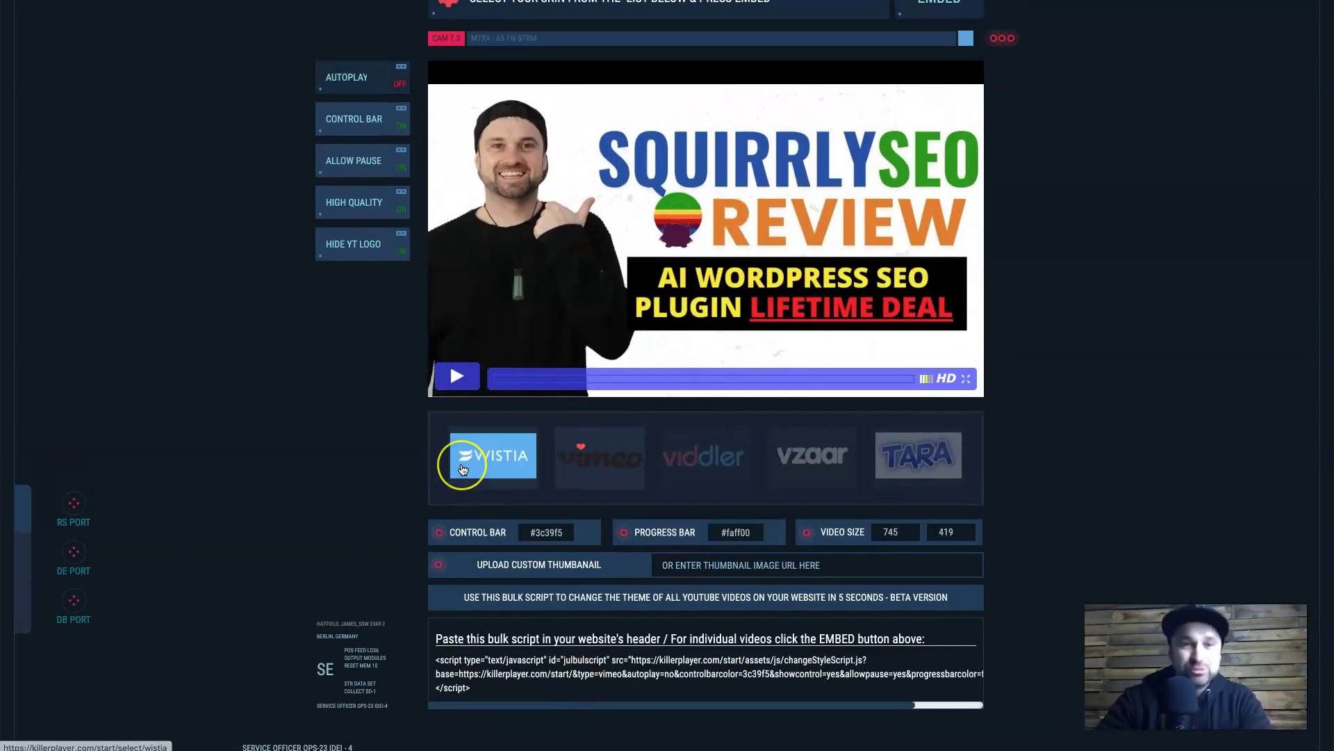
{"action": "scroll", "coordinate": [465, 460], "scroll_direction": "down", "scroll_amount": 2}
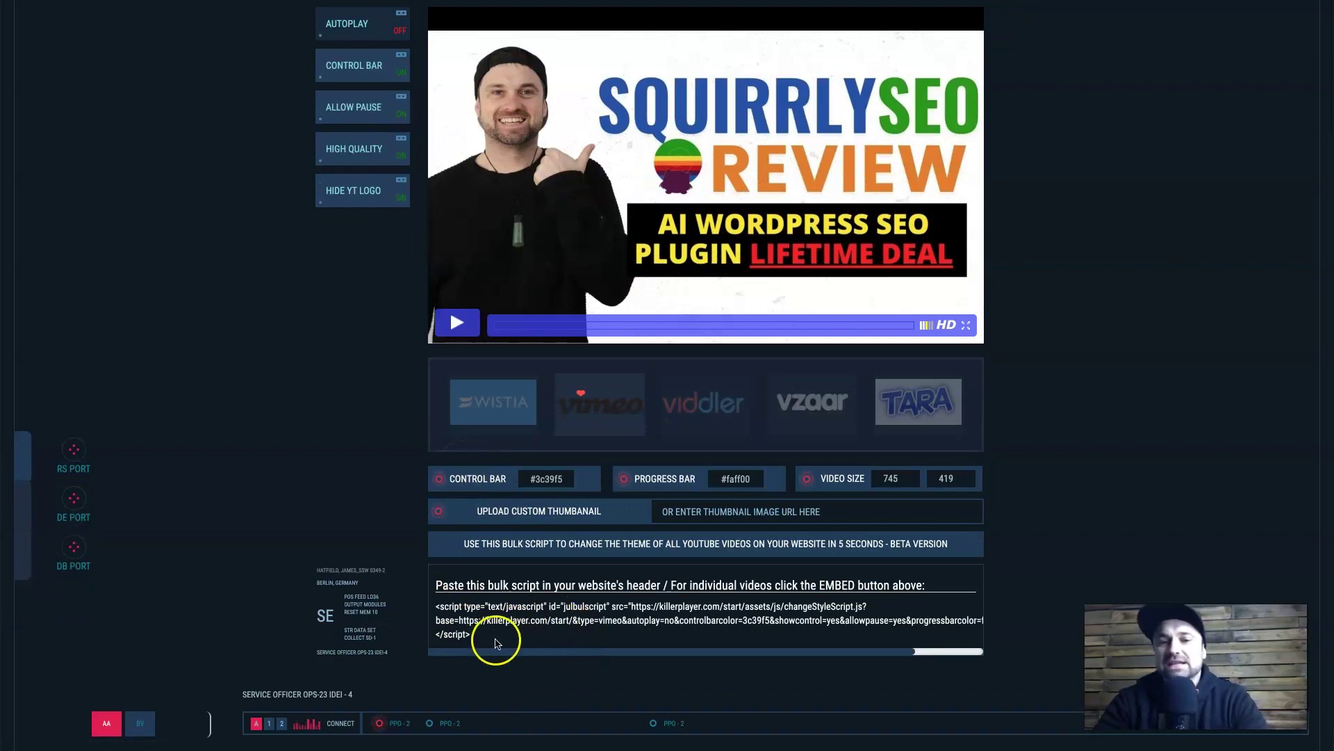
{"action": "left_click_drag", "start_coordinate": [456, 626], "coordinate": [437, 607]}
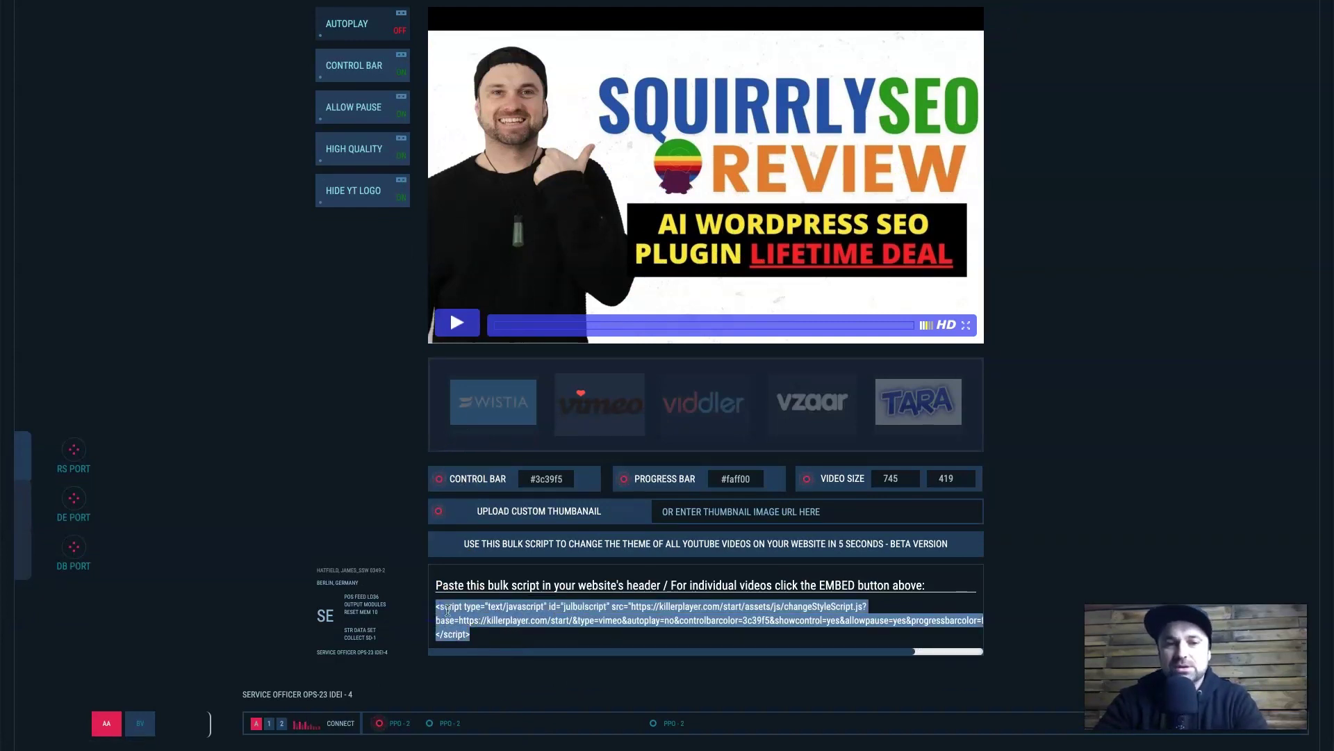
{"action": "left_click", "coordinate": [486, 629]}
{"action": "left_click_drag", "start_coordinate": [492, 640], "coordinate": [436, 607]}
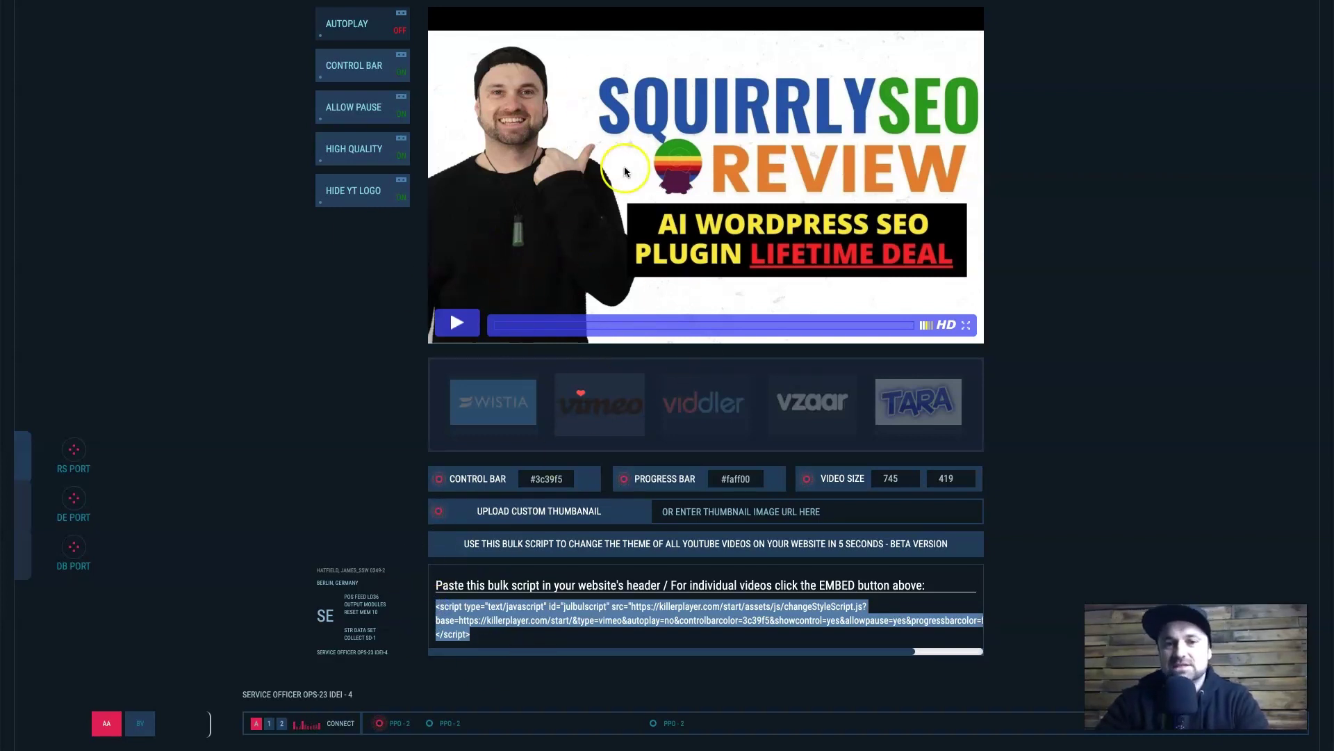
{"action": "scroll", "coordinate": [1045, 462], "scroll_direction": "up", "scroll_amount": 3}
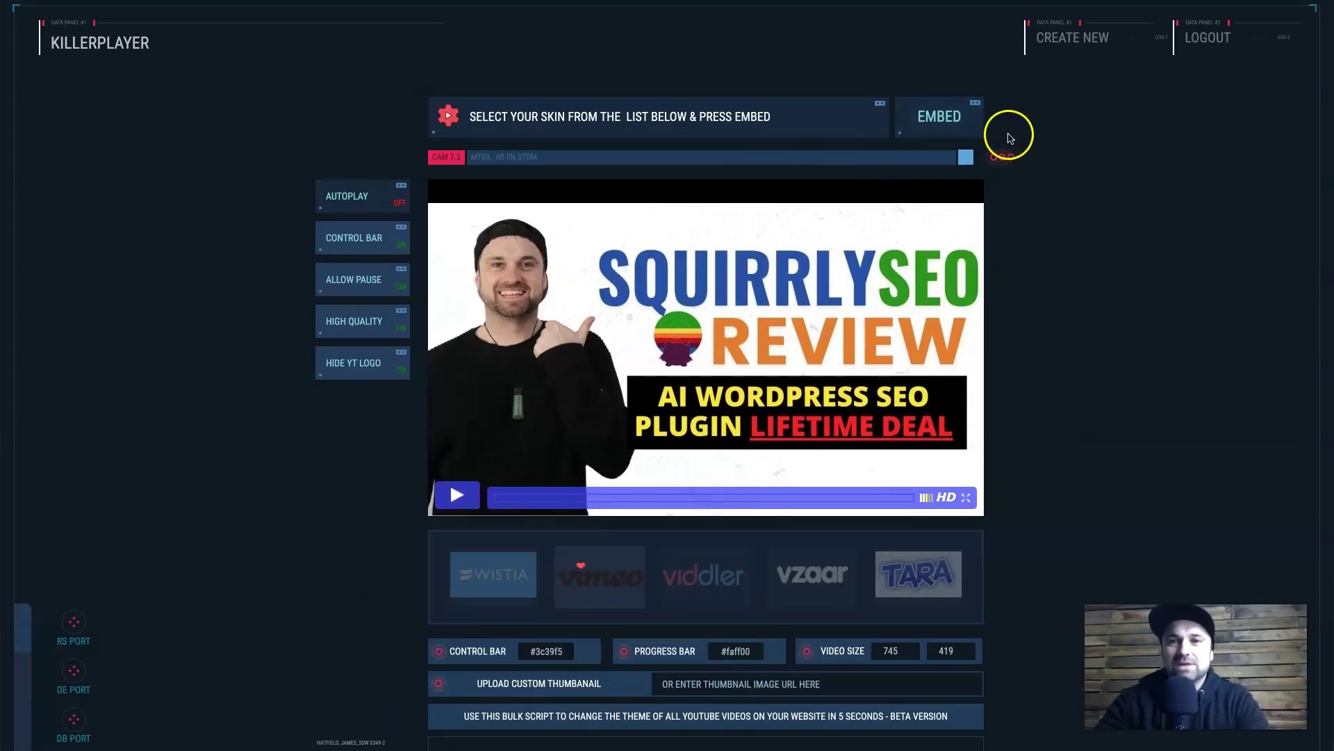
- Generate the player's embed code, copy it, and dismiss the copied alert
{"action": "left_click", "coordinate": [963, 128]}
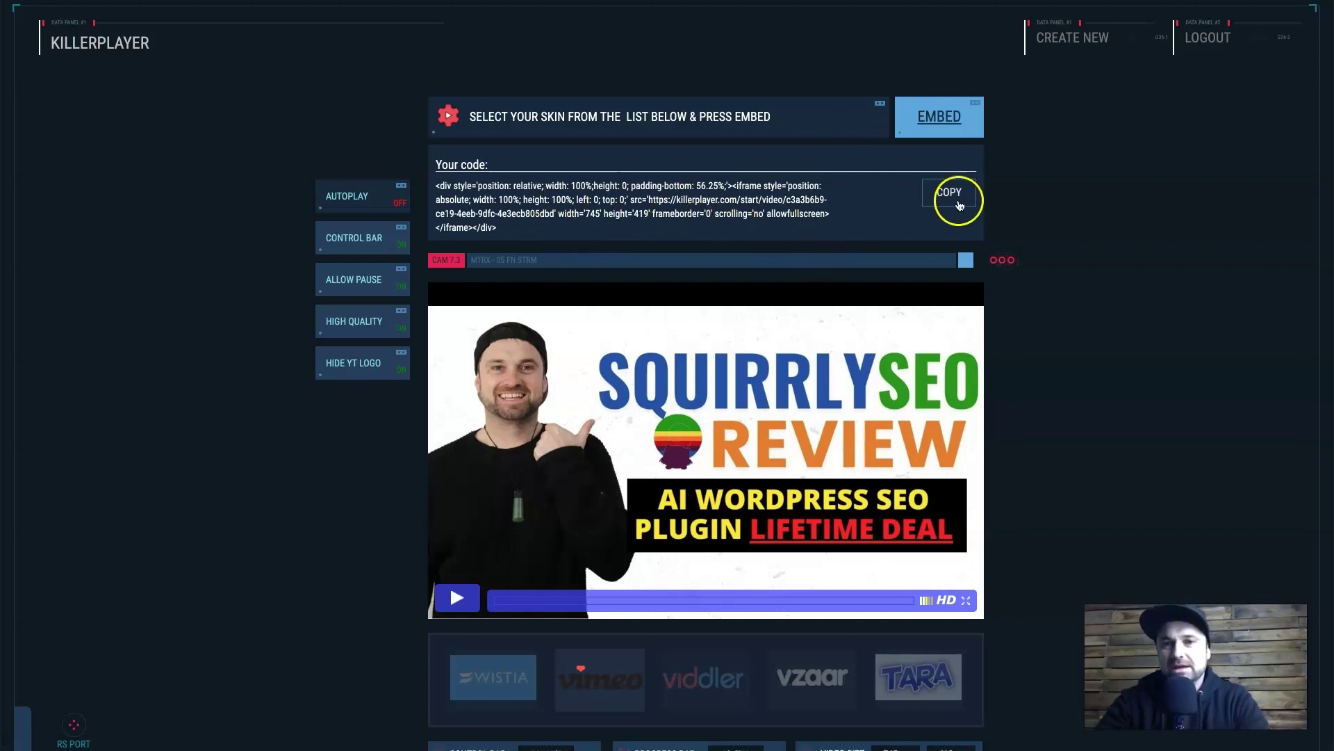
{"action": "left_click", "coordinate": [960, 204]}
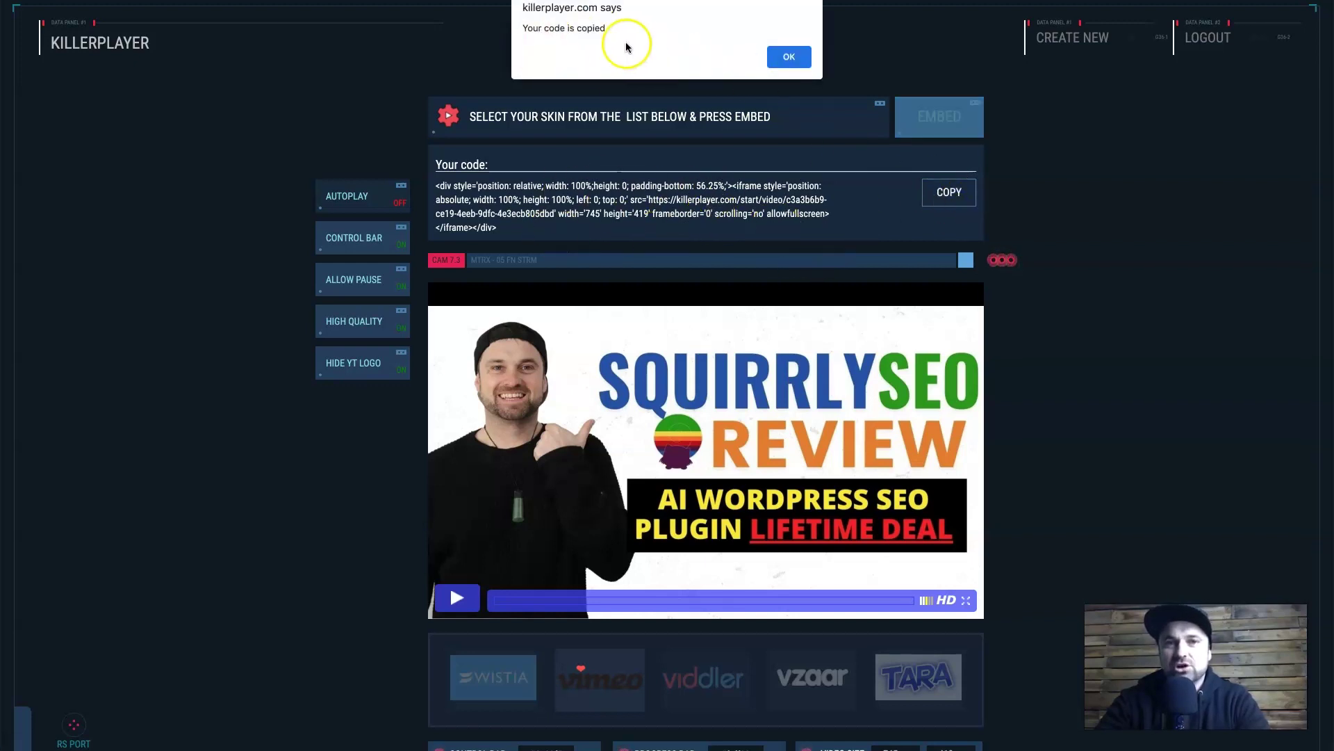
{"action": "left_click", "coordinate": [784, 58]}
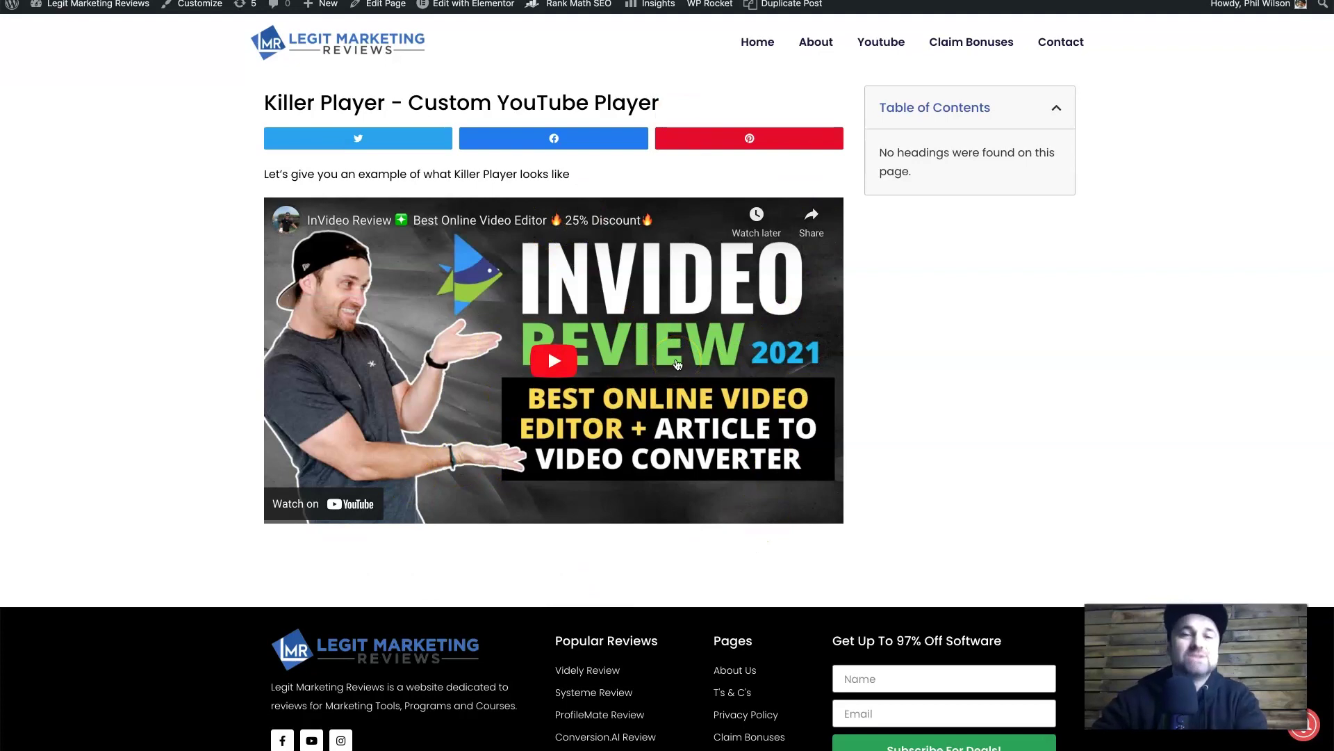
- Play and then pause the standard YouTube embed on the Killer Player page
{"action": "left_click", "coordinate": [561, 365]}
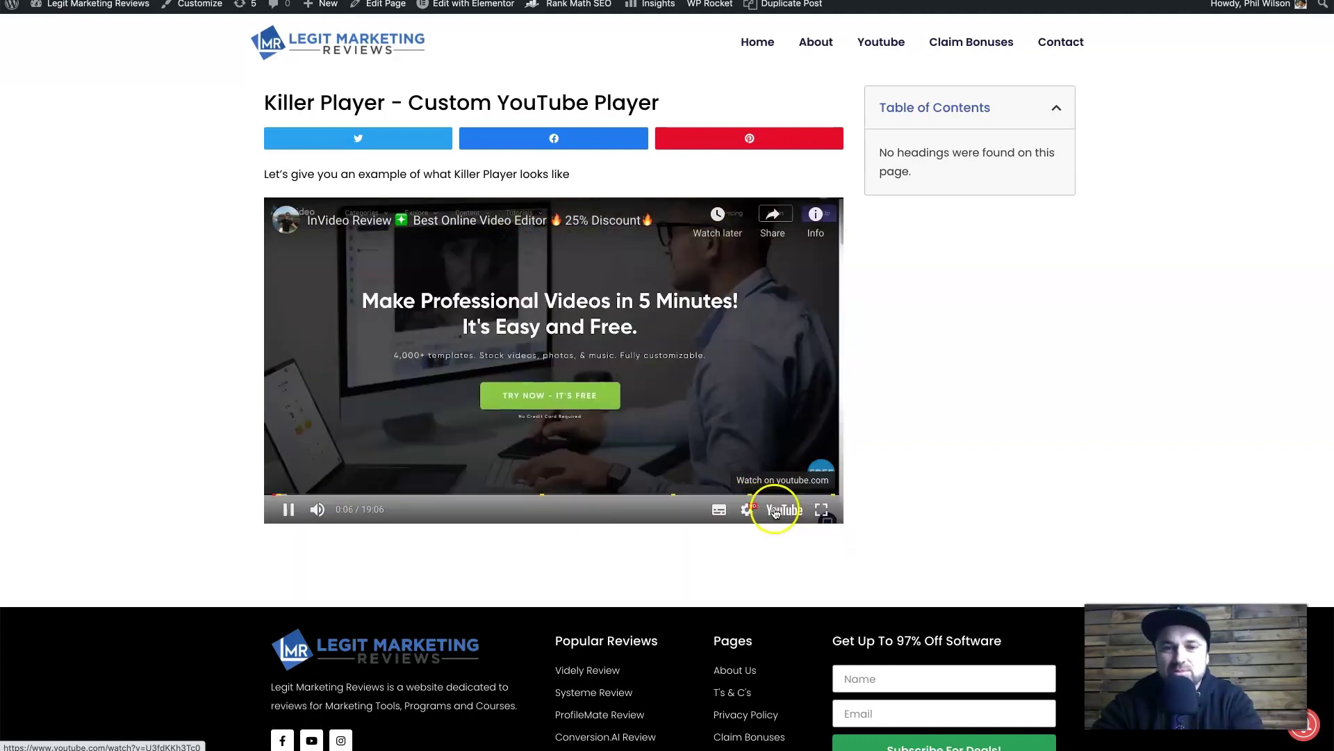
{"action": "left_click", "coordinate": [289, 508]}
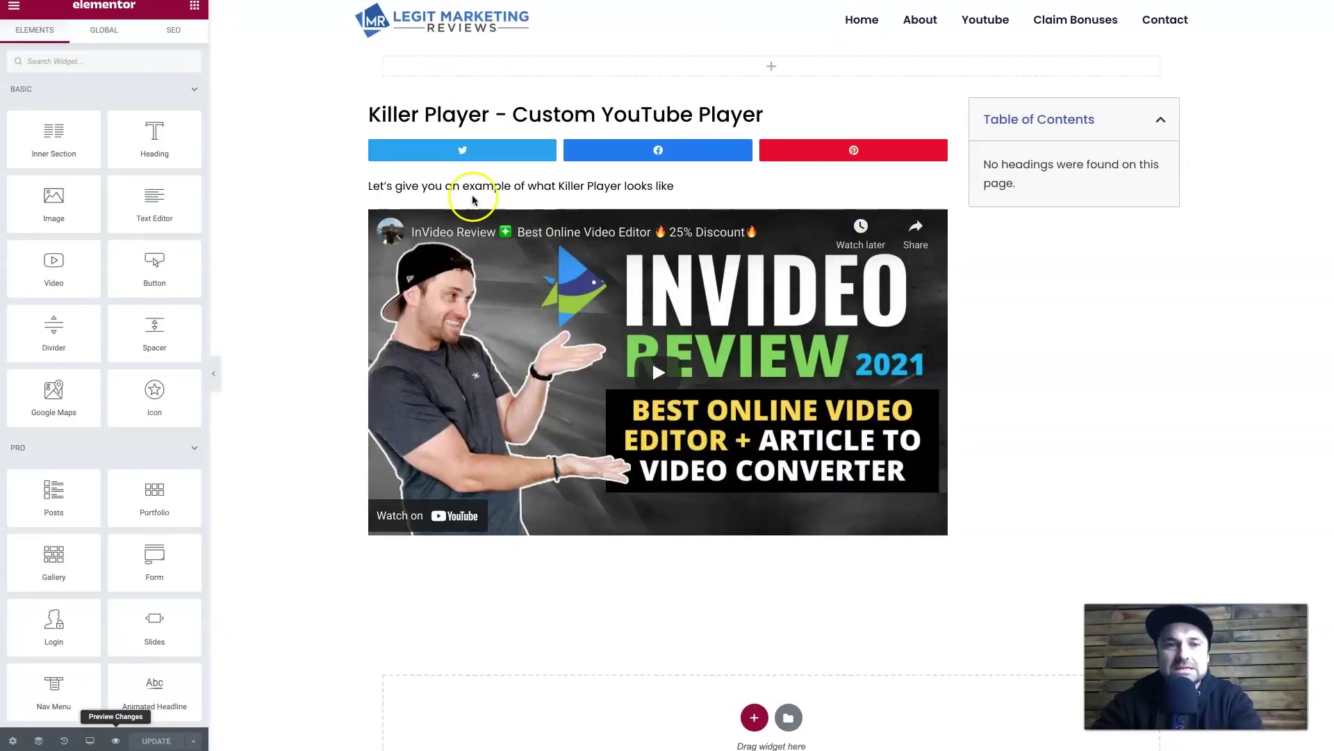
- Delete the old YouTube video widget from the Elementor page
{"action": "right_click", "coordinate": [775, 298]}
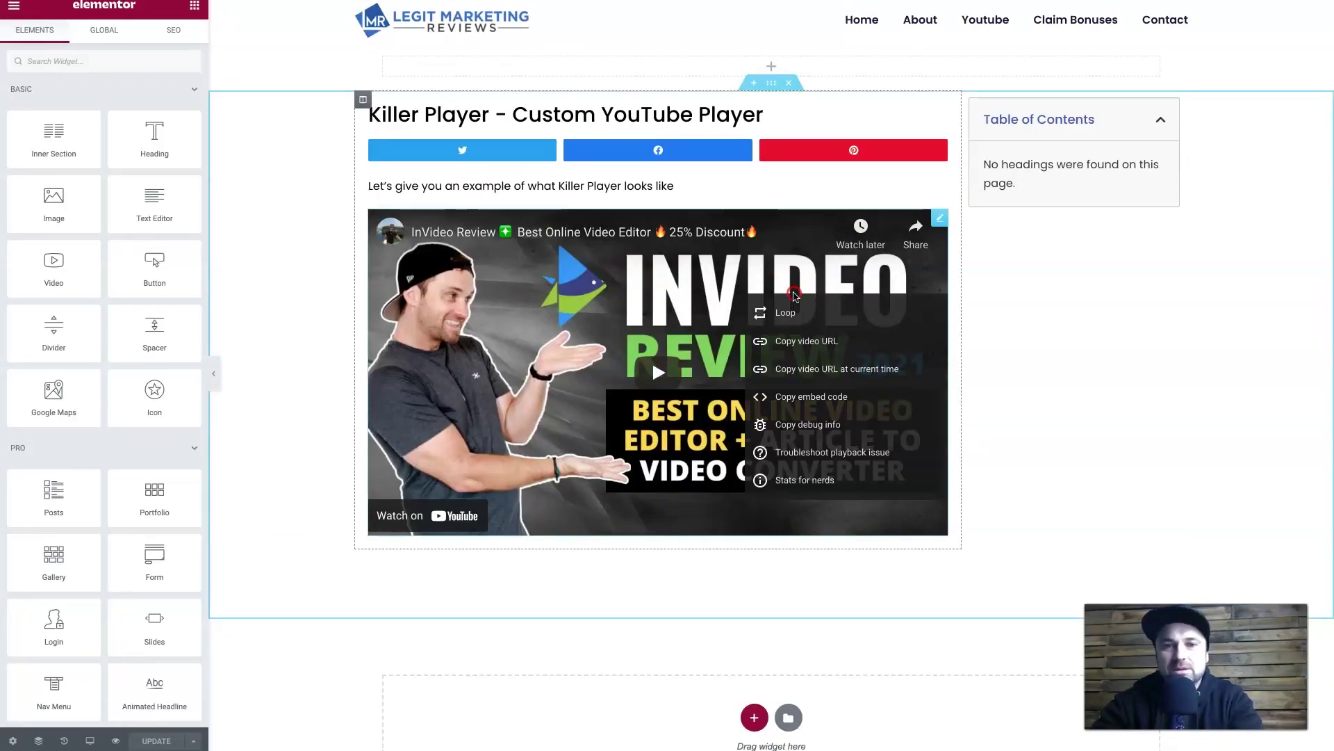
{"action": "right_click", "coordinate": [938, 216]}
{"action": "left_click", "coordinate": [968, 414]}
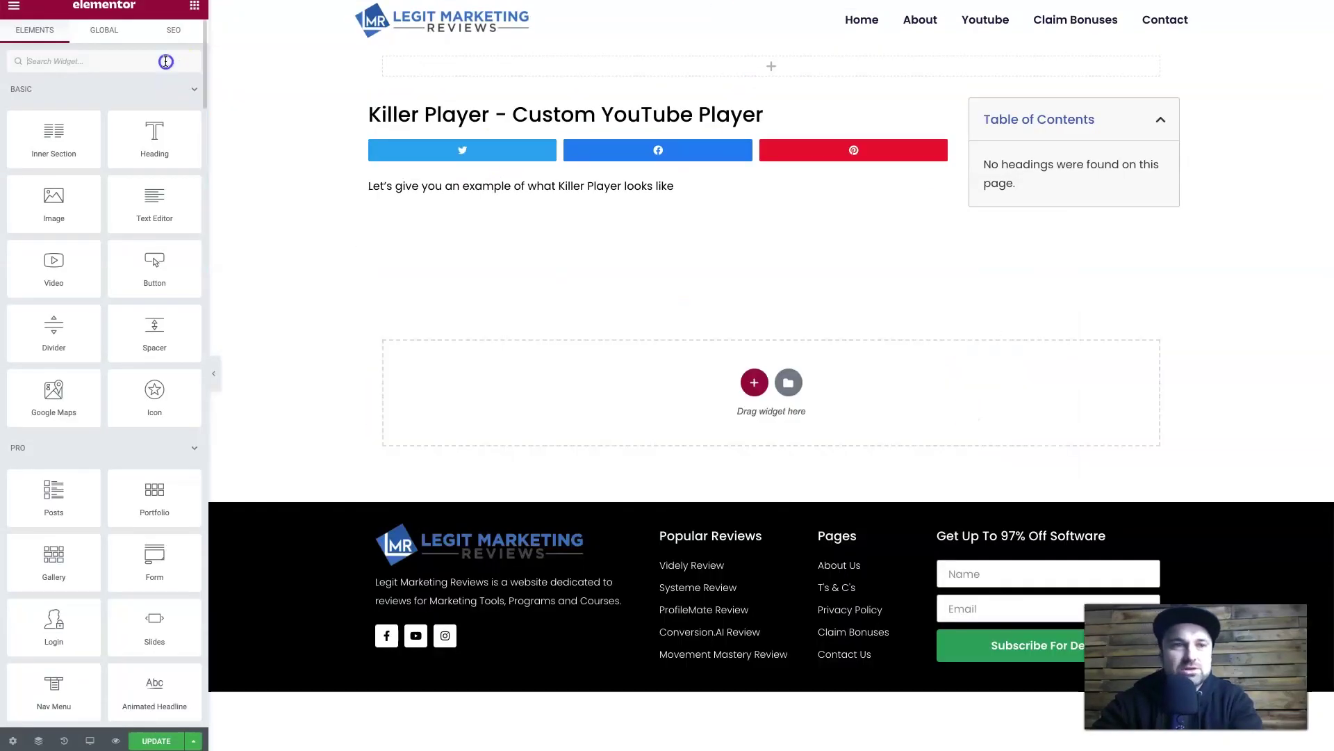
{"action": "type", "text": "code"}
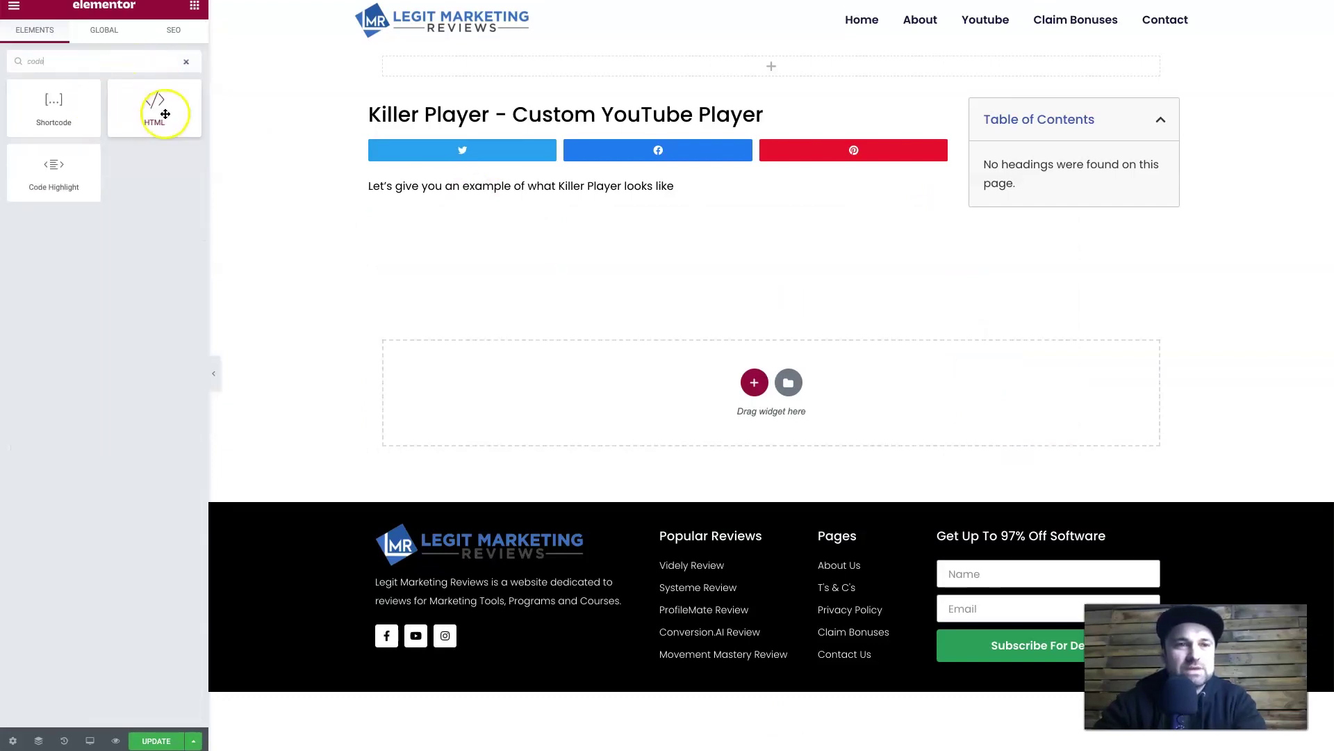
- Add an HTML widget below the intro sentence with the KillerPlayer embed code, then update and preview the page
{"action": "left_click_drag", "start_coordinate": [163, 110], "coordinate": [566, 196]}
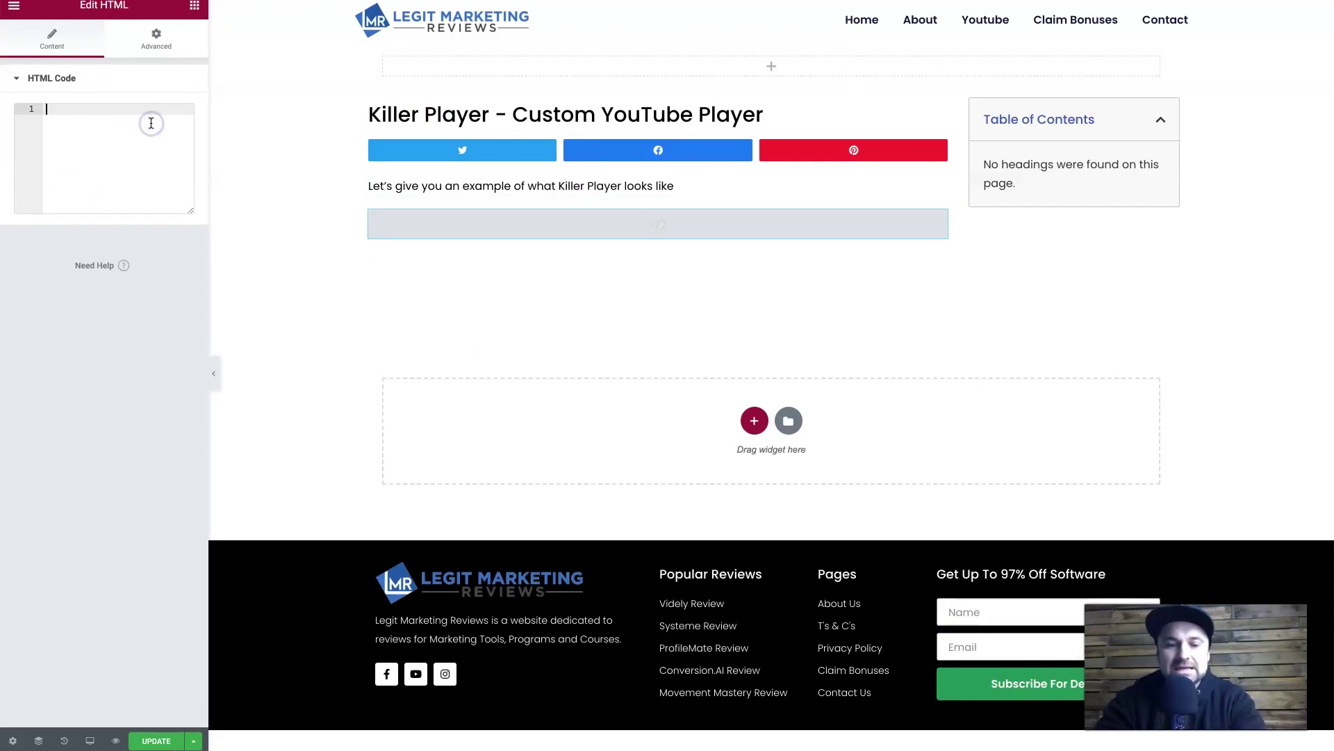
{"action": "key", "text": "ctrl+v"}
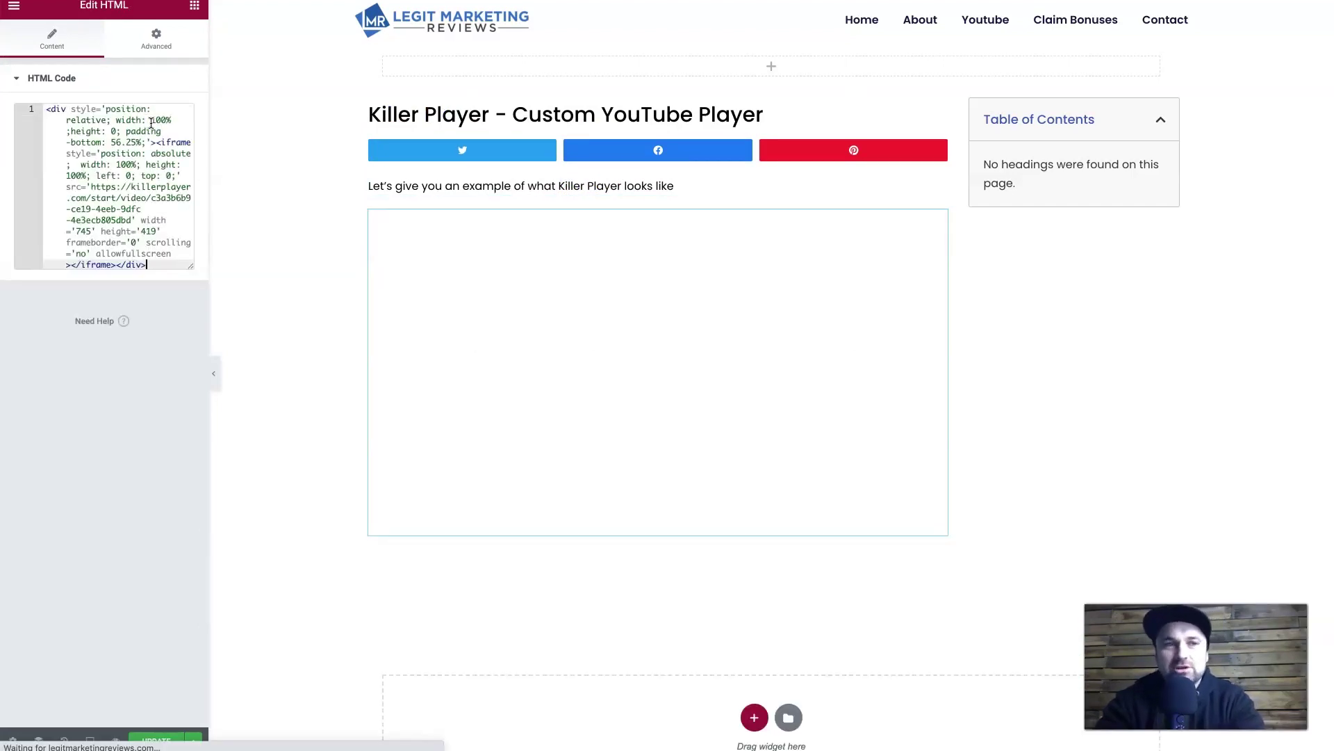
{"action": "left_click", "coordinate": [154, 738]}
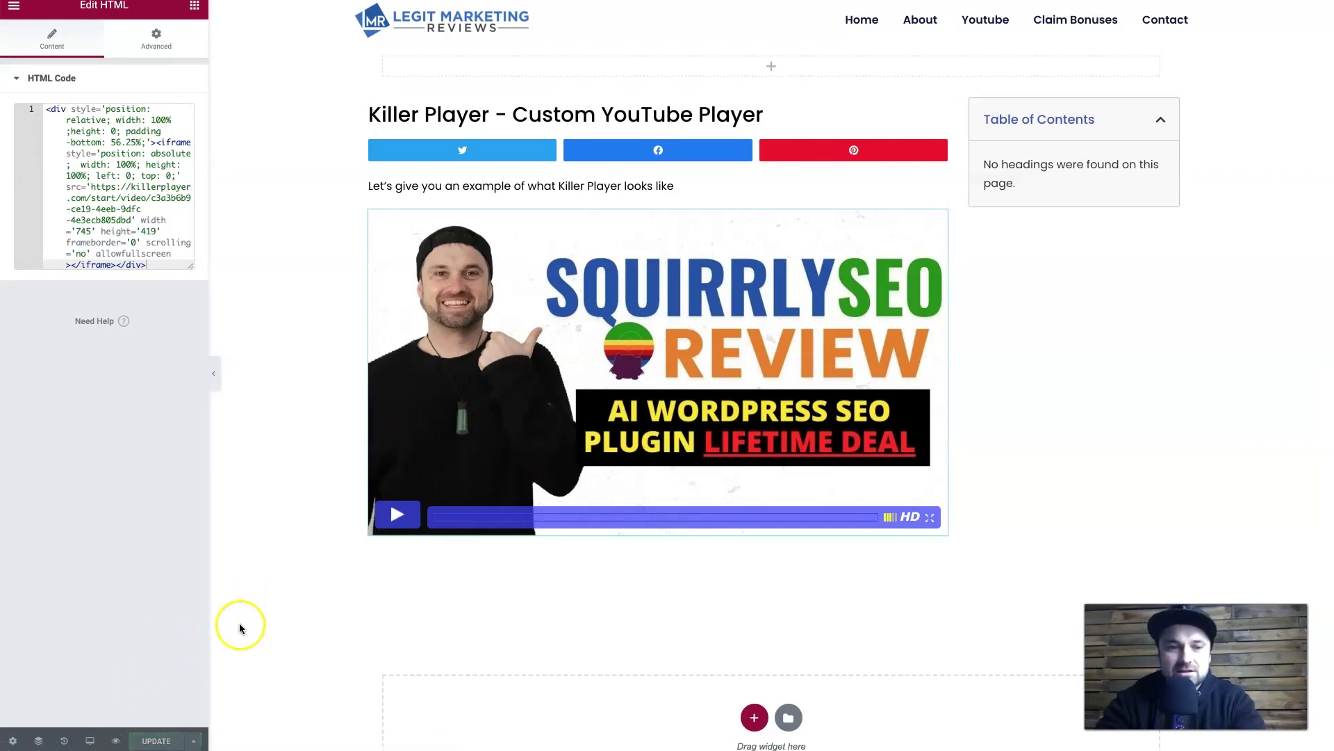
{"action": "left_click", "coordinate": [117, 742]}
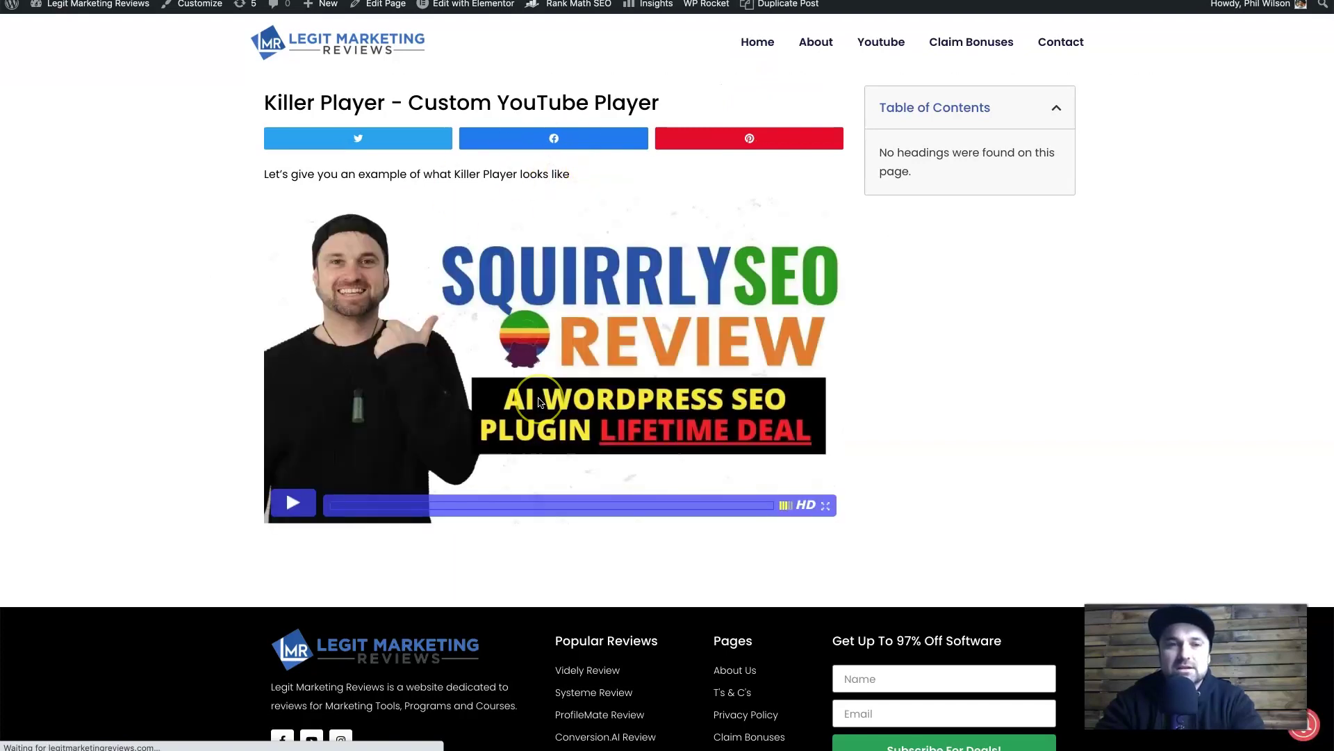
- Play the restyled KillerPlayer video on the live page, then pause it
{"action": "left_click", "coordinate": [294, 504]}
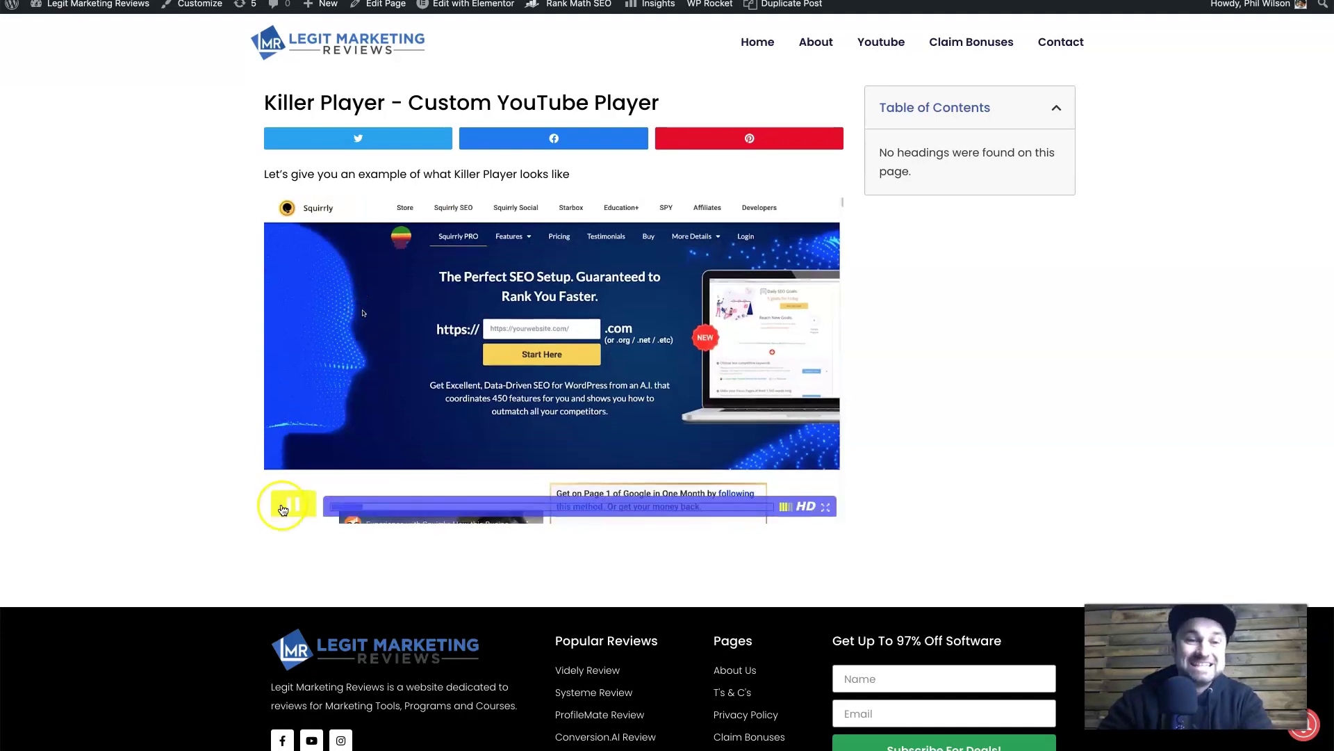
{"action": "left_click", "coordinate": [282, 510]}
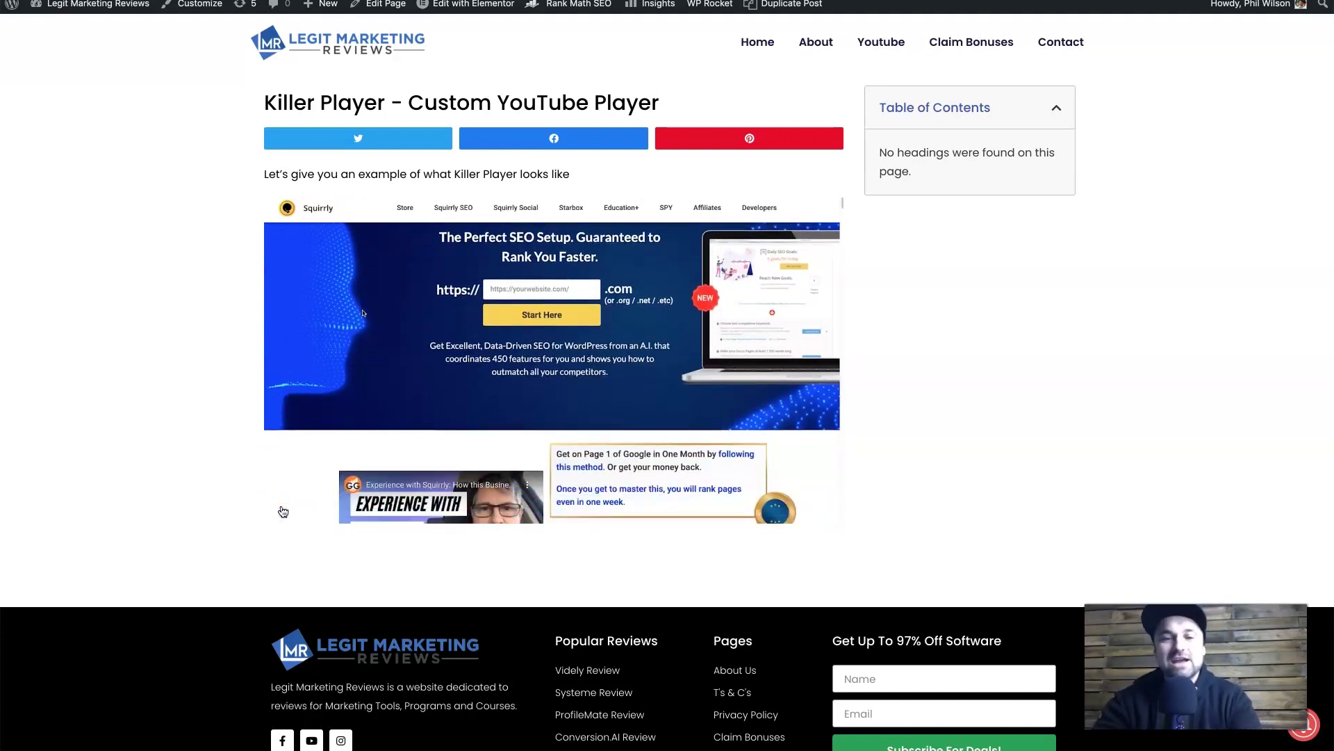